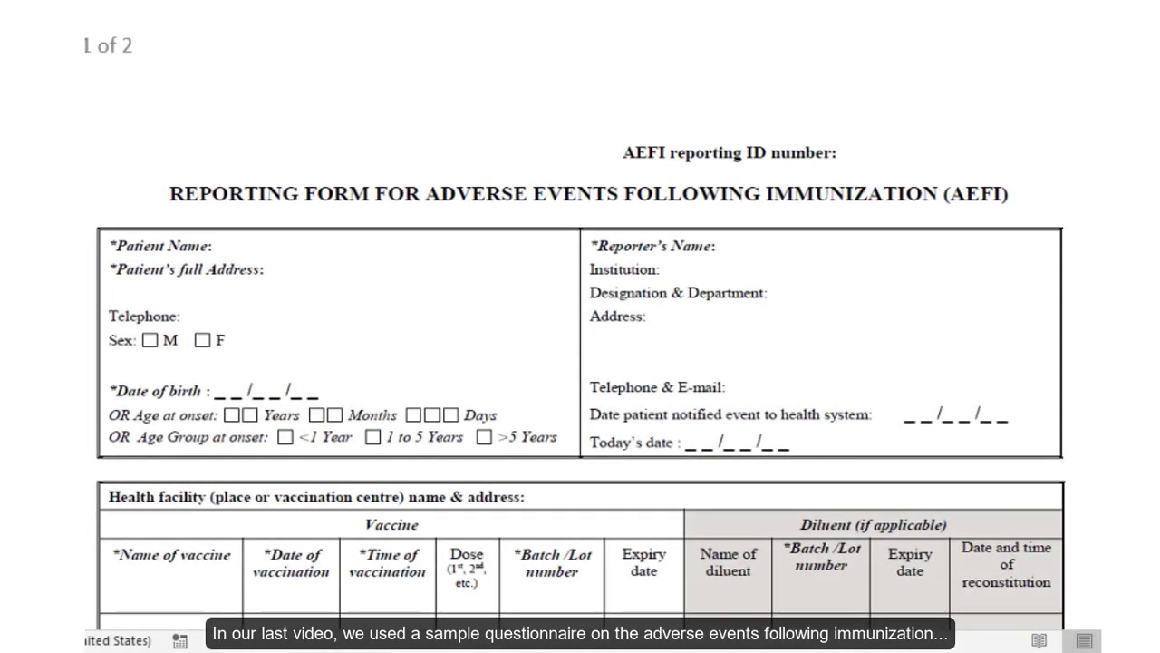
Start a new KoBoToolbox project built from scratch as a blank form
{"action": "scroll", "coordinate": [580, 363], "scroll_direction": "down", "scroll_amount": 3}
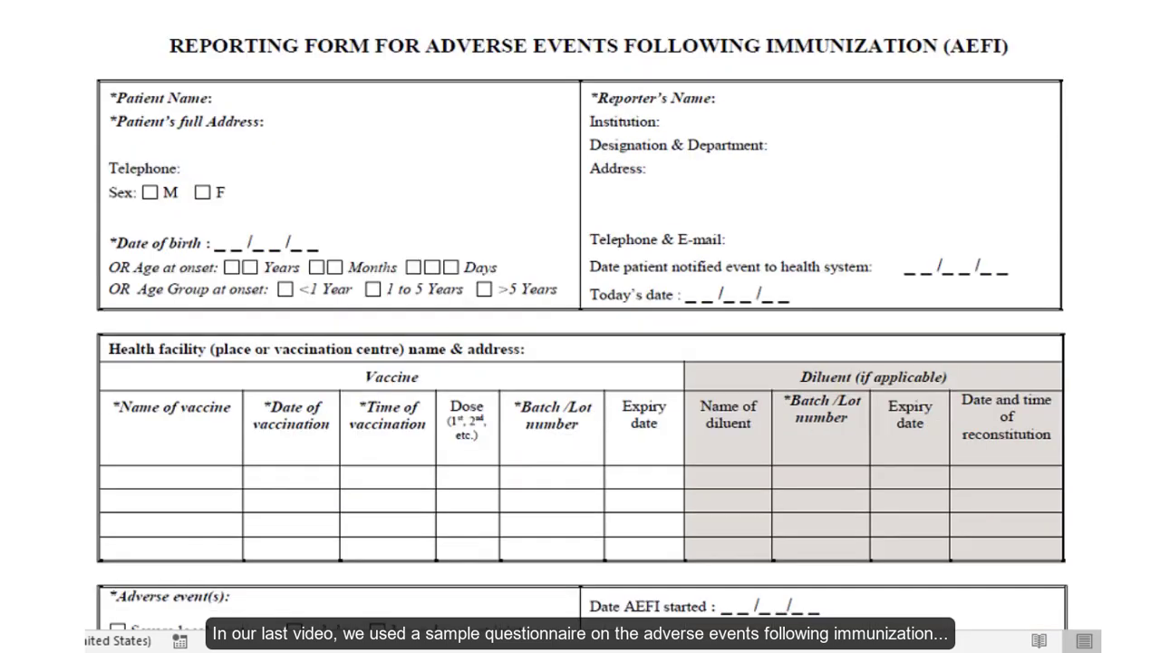
{"action": "scroll", "coordinate": [580, 362], "scroll_direction": "down", "scroll_amount": 2}
{"action": "scroll", "coordinate": [580, 363], "scroll_direction": "down", "scroll_amount": 3}
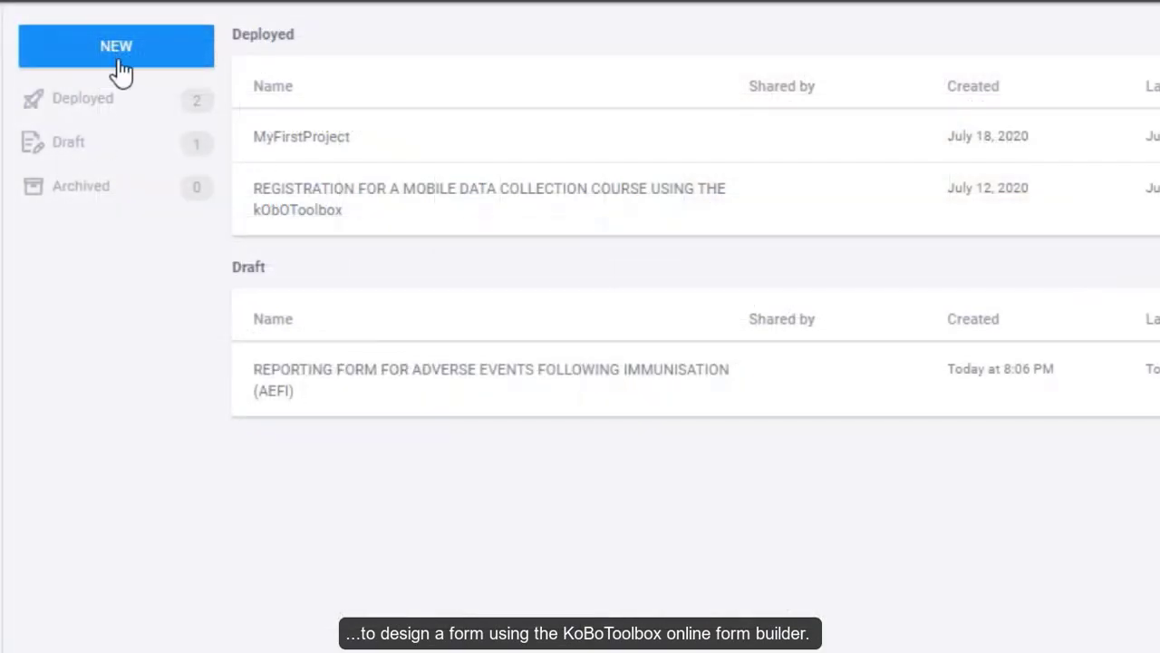
{"action": "left_click", "coordinate": [117, 70]}
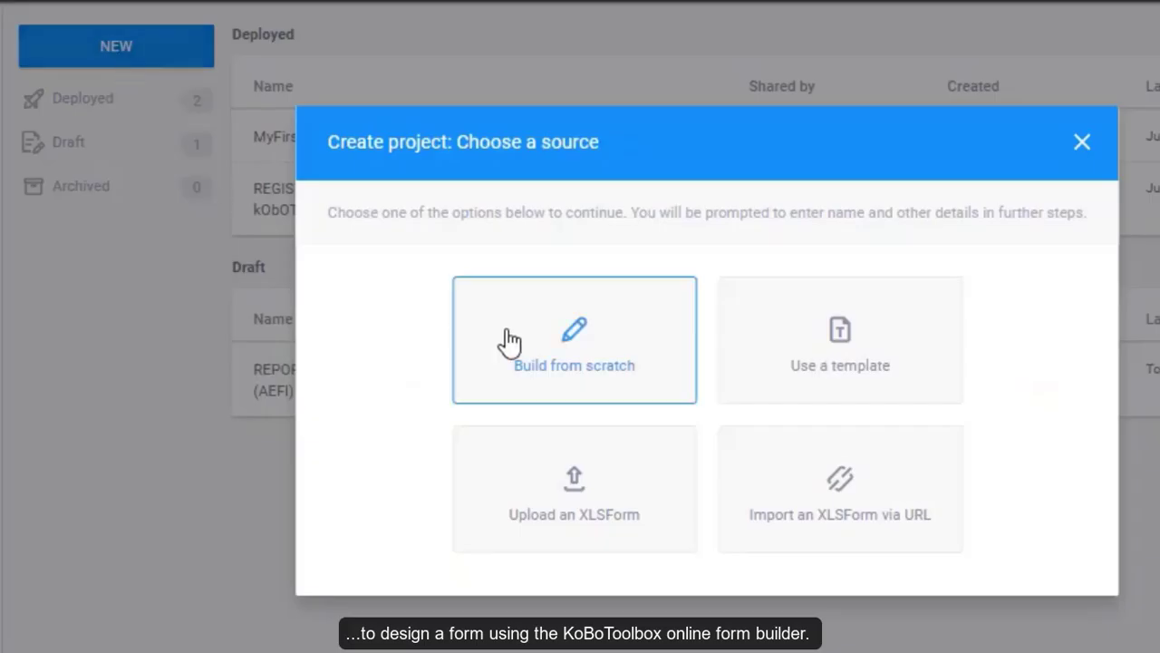
{"action": "left_click", "coordinate": [525, 366]}
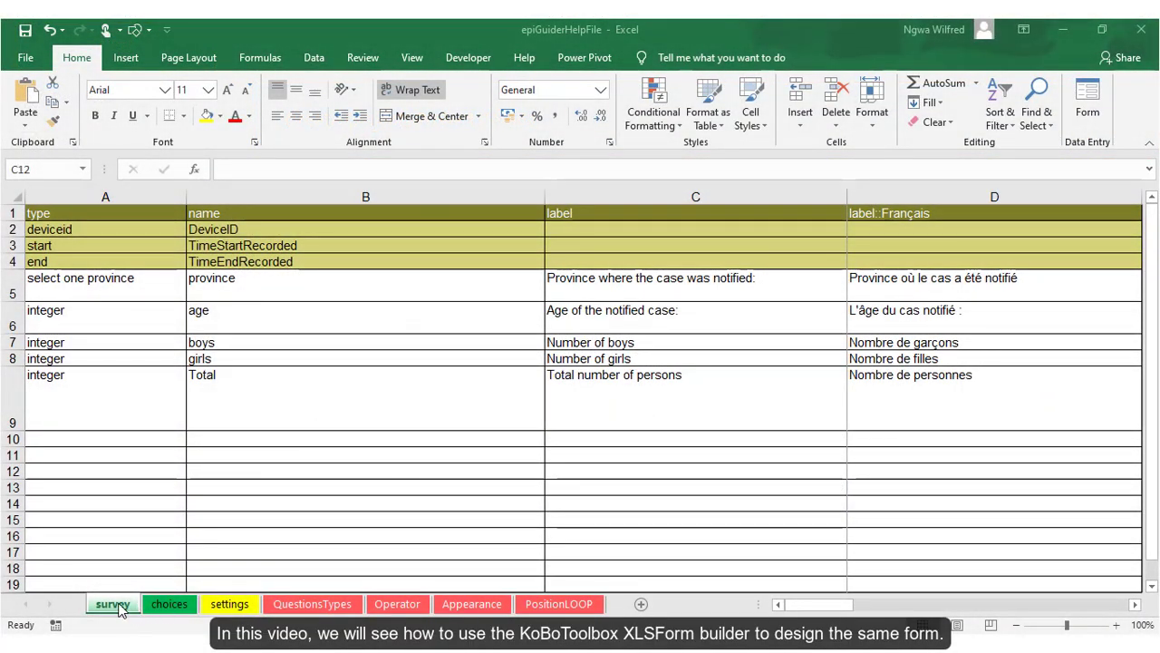
Look through the choices, settings, QuestionsTypes and Operator sheets
{"action": "left_click", "coordinate": [170, 607]}
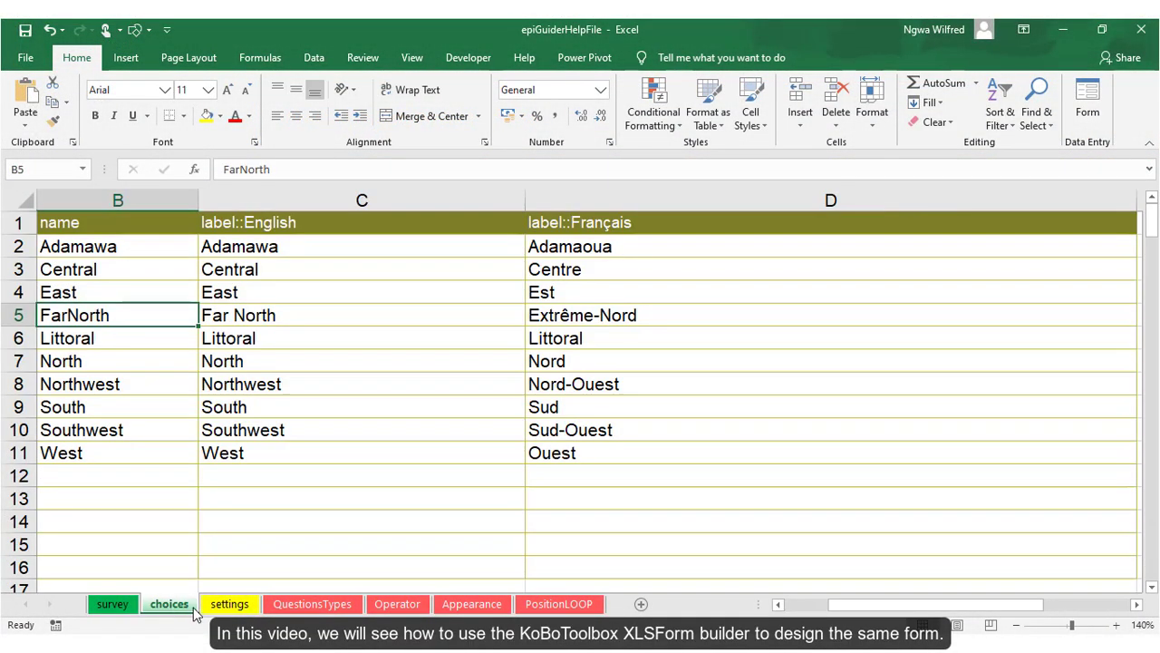
{"action": "left_click", "coordinate": [228, 607]}
{"action": "left_click", "coordinate": [309, 611]}
{"action": "left_click", "coordinate": [397, 605]}
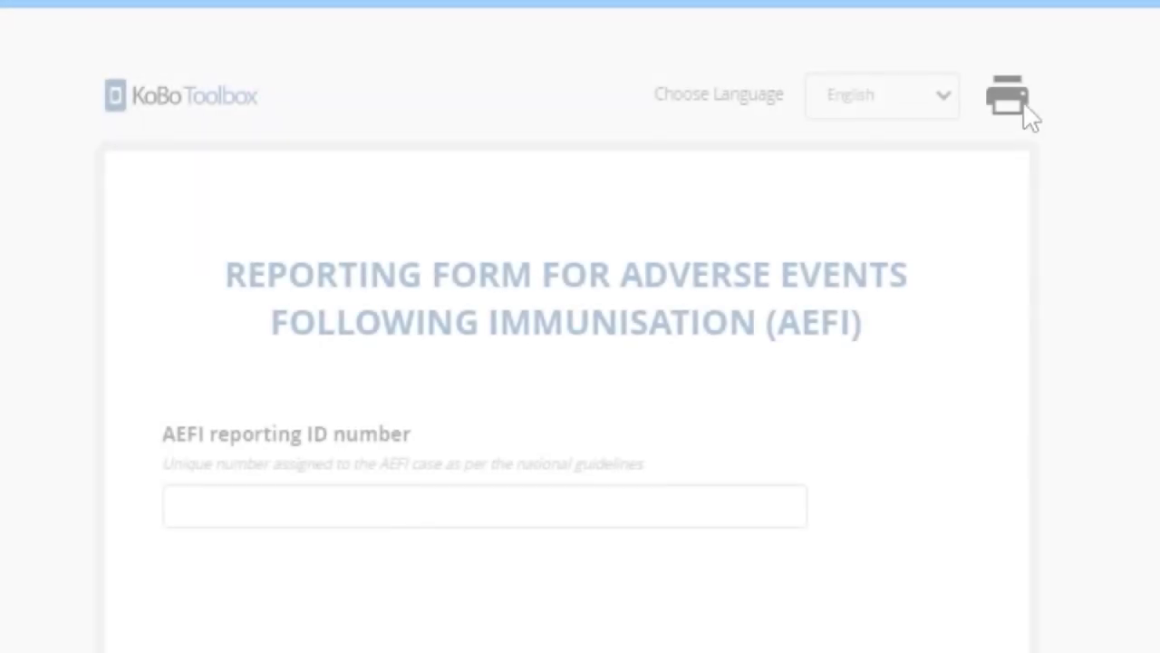
Switch the form preview to Français, open the village list and set household members to 2
{"action": "left_click", "coordinate": [945, 94]}
{"action": "left_click", "coordinate": [902, 200]}
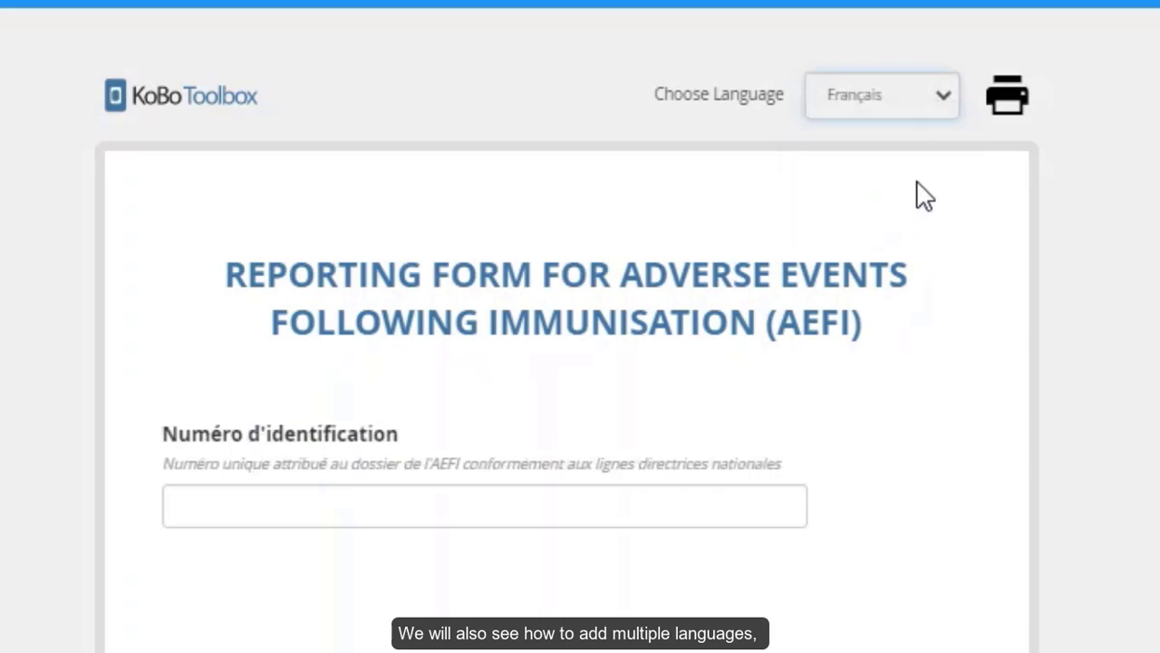
{"action": "left_click", "coordinate": [941, 105]}
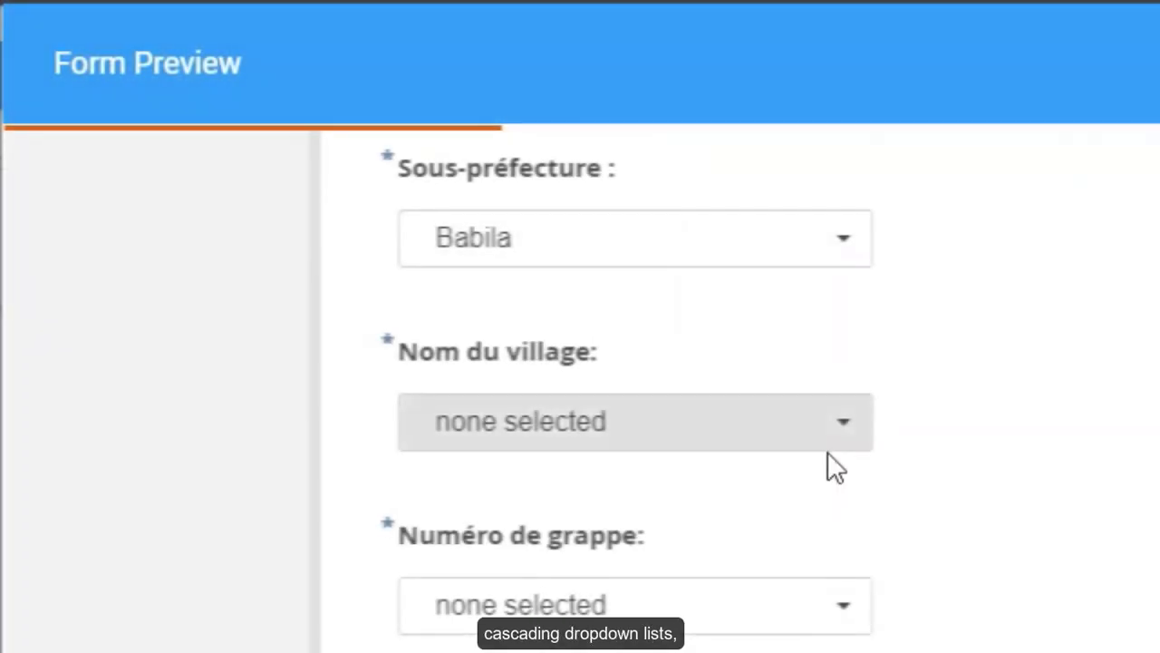
{"action": "left_click", "coordinate": [832, 449]}
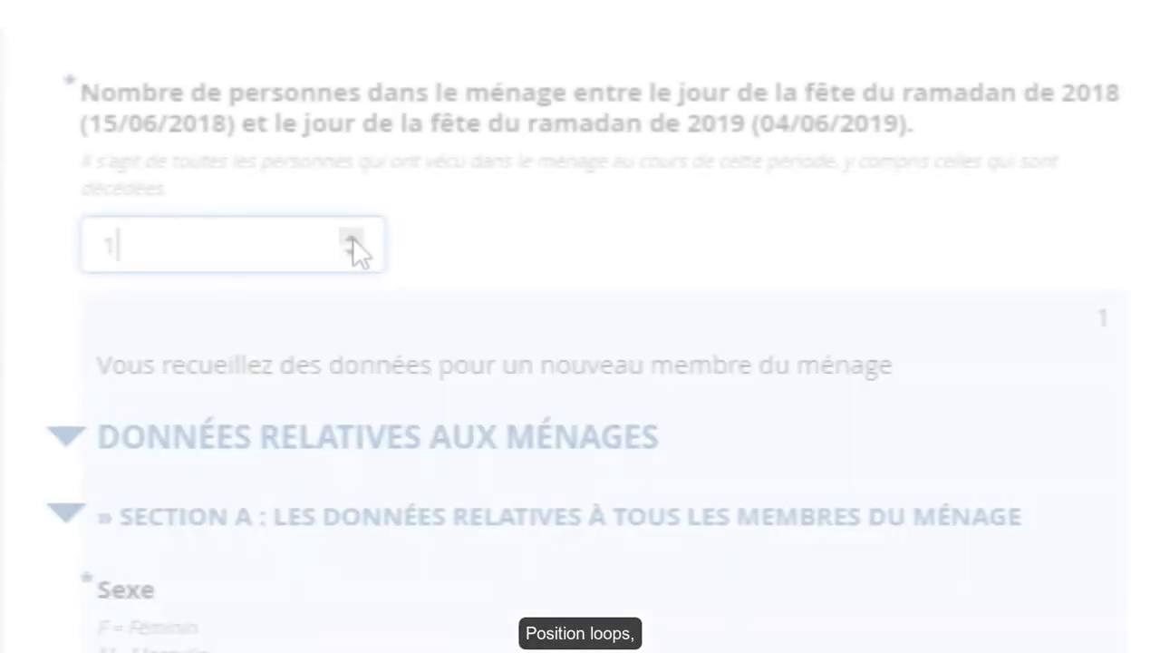
{"action": "left_click", "coordinate": [353, 239]}
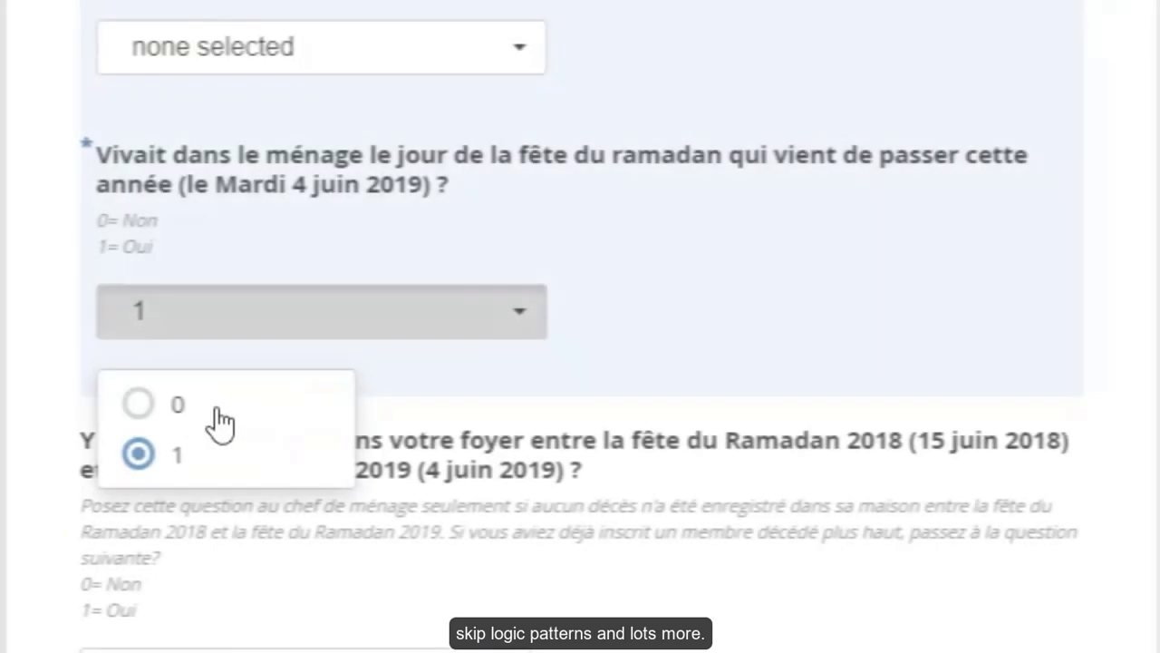
Answer the ramadan residence question 1 to reveal the follow-up, then set it back to 0
{"action": "left_click", "coordinate": [182, 409]}
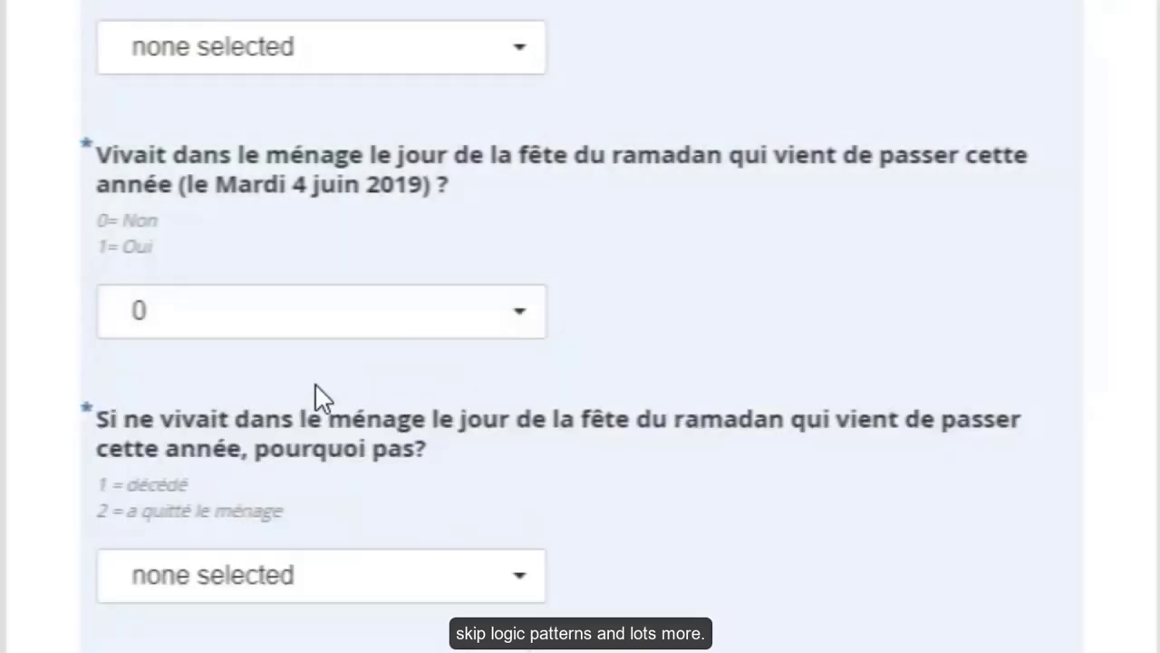
{"action": "left_click", "coordinate": [518, 324]}
{"action": "left_click", "coordinate": [154, 453]}
{"action": "left_click", "coordinate": [535, 333]}
{"action": "left_click", "coordinate": [176, 404]}
{"action": "left_click", "coordinate": [517, 321]}
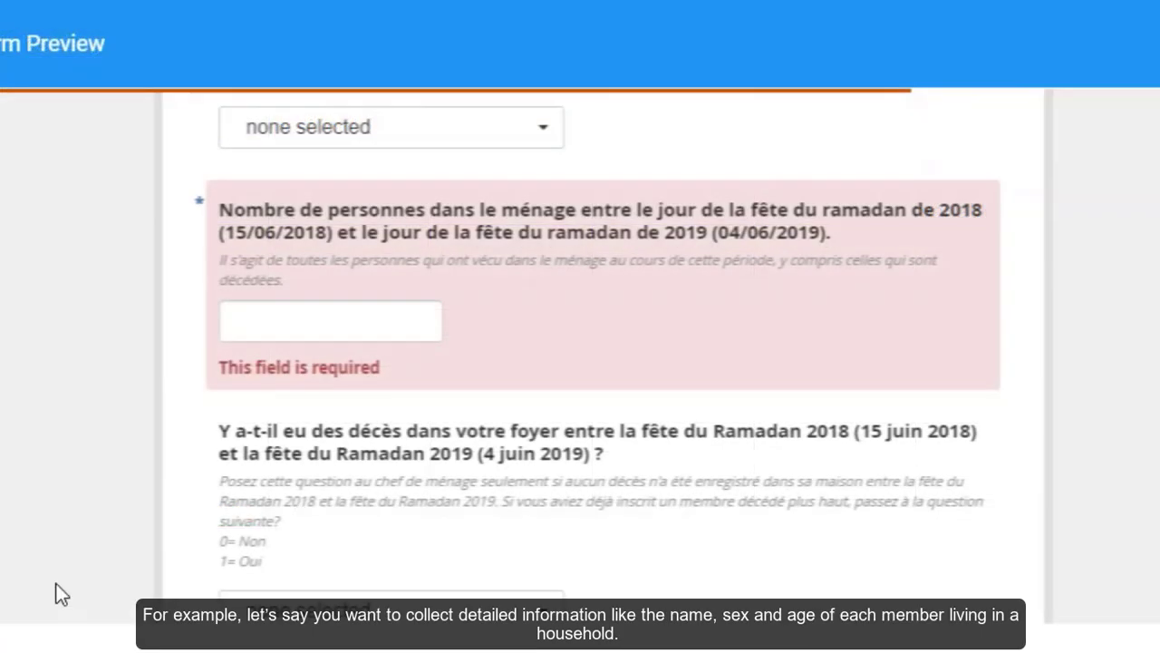
{"action": "left_click", "coordinate": [254, 320]}
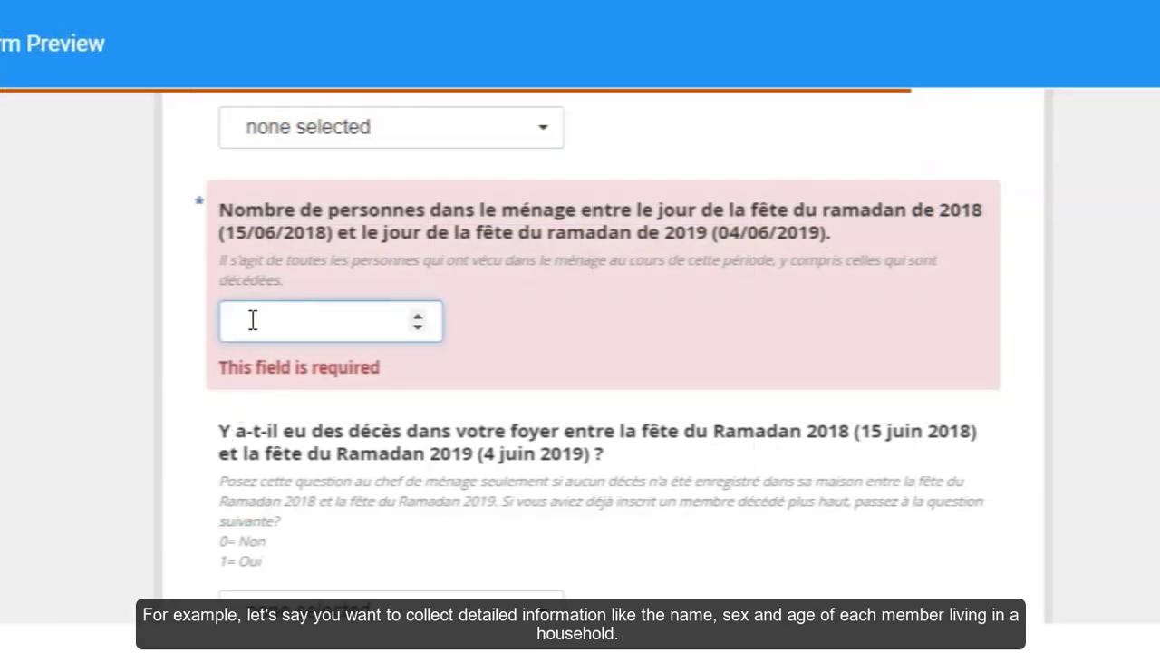
{"action": "type", "text": "4"}
{"action": "left_click", "coordinate": [483, 370]}
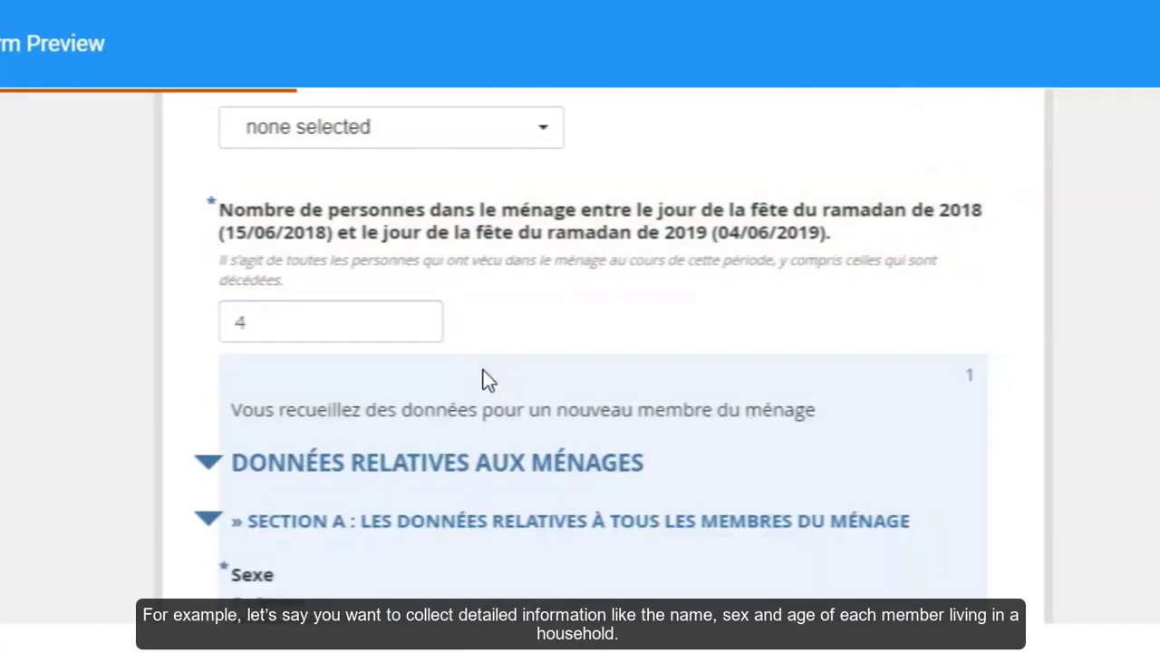
{"action": "scroll", "coordinate": [794, 449], "scroll_direction": "down", "scroll_amount": 3}
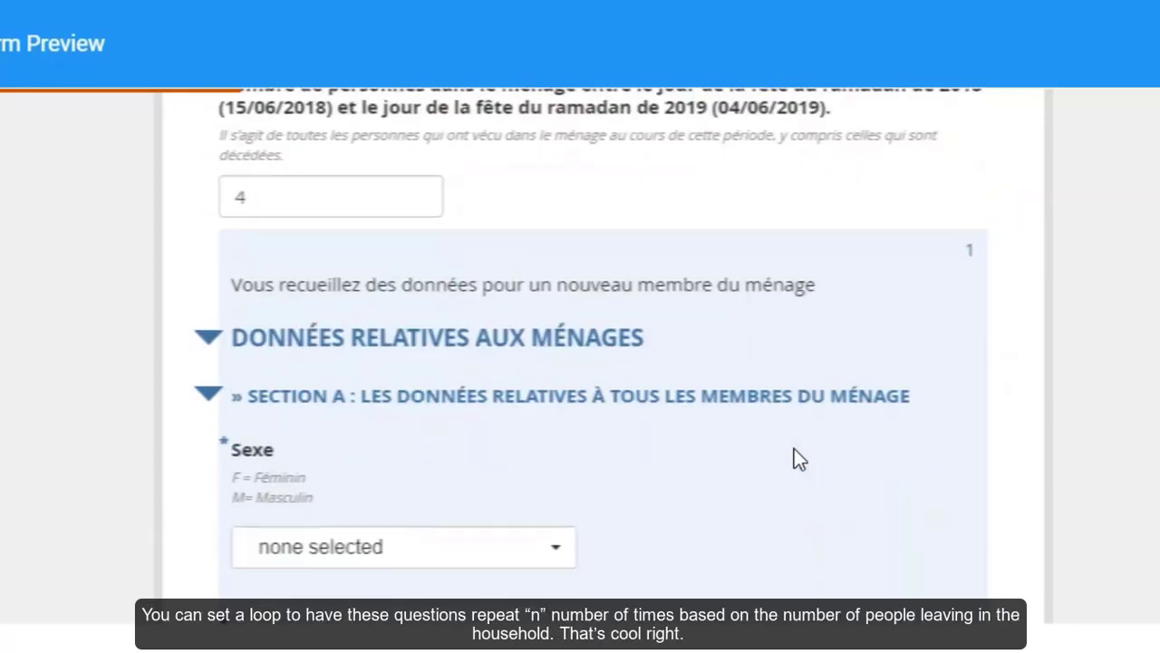
{"action": "scroll", "coordinate": [795, 448], "scroll_direction": "down", "scroll_amount": 6}
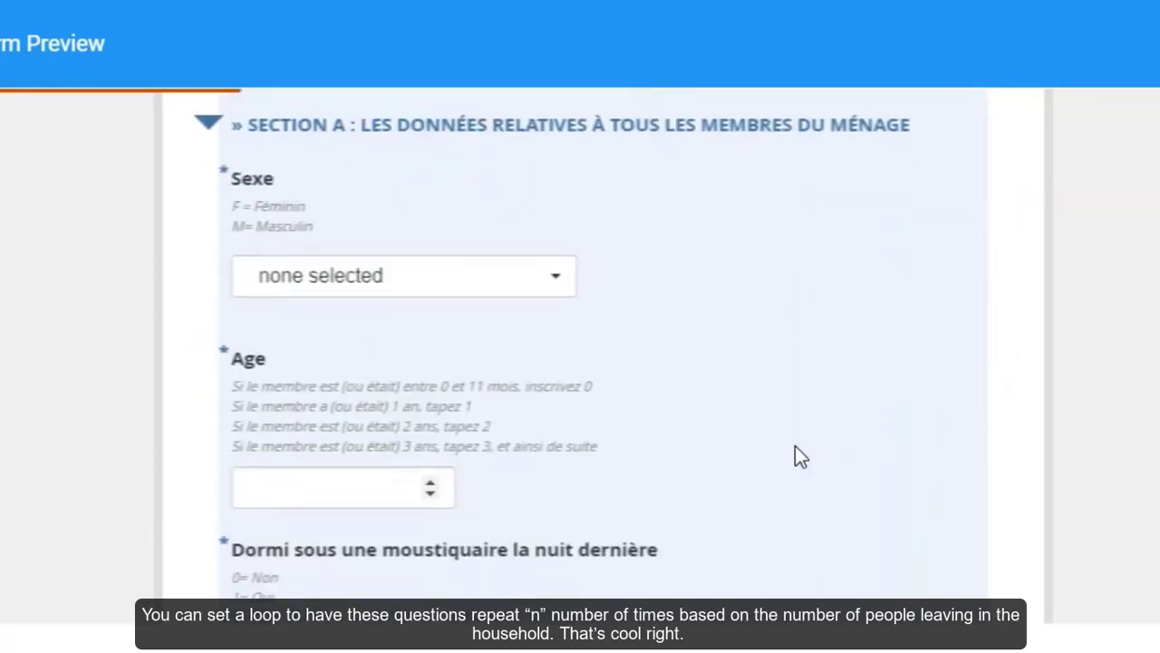
{"action": "scroll", "coordinate": [794, 447], "scroll_direction": "down", "scroll_amount": 5}
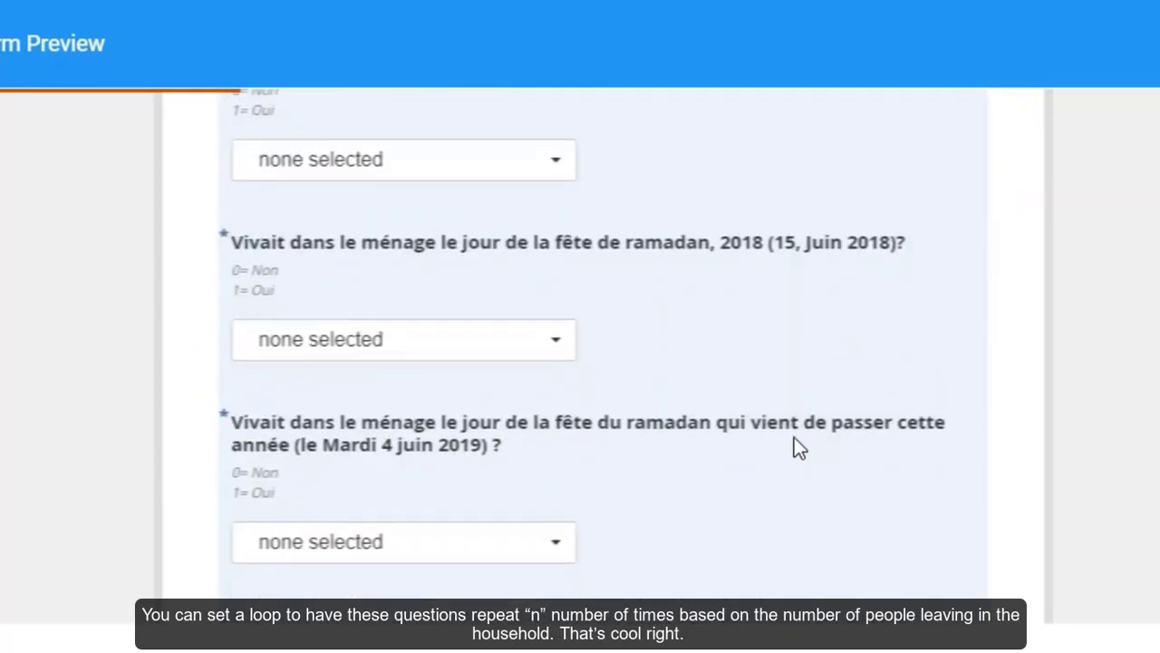
{"action": "scroll", "coordinate": [793, 436], "scroll_direction": "down", "scroll_amount": 2}
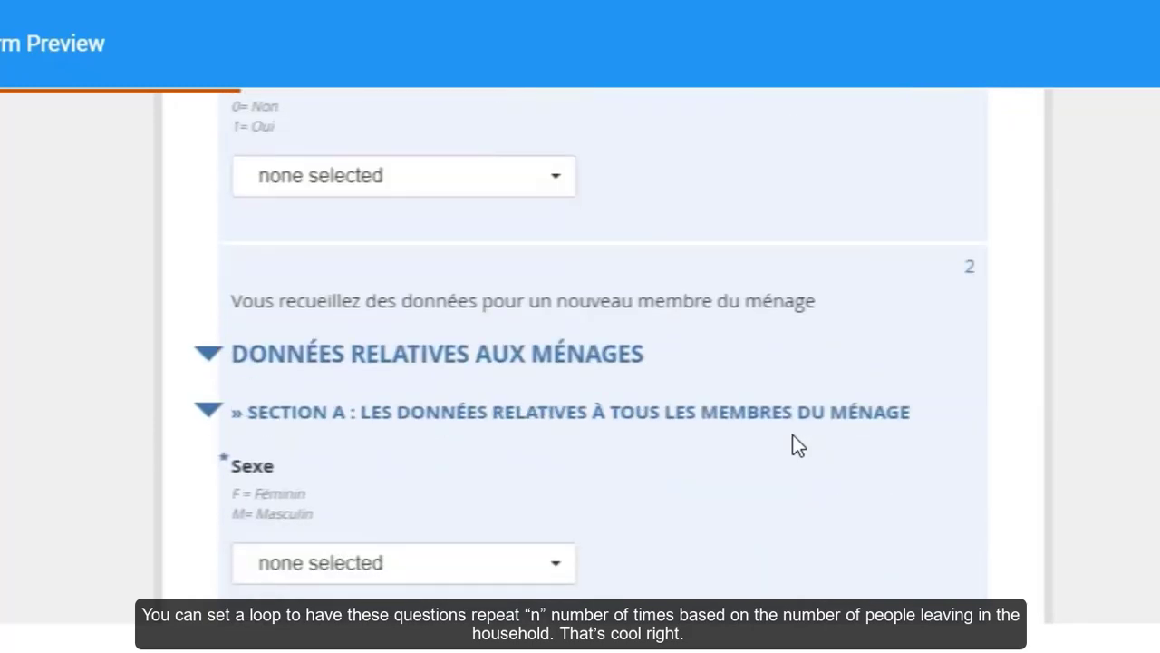
{"action": "scroll", "coordinate": [793, 436], "scroll_direction": "down", "scroll_amount": 1}
{"action": "scroll", "coordinate": [792, 434], "scroll_direction": "down", "scroll_amount": 5}
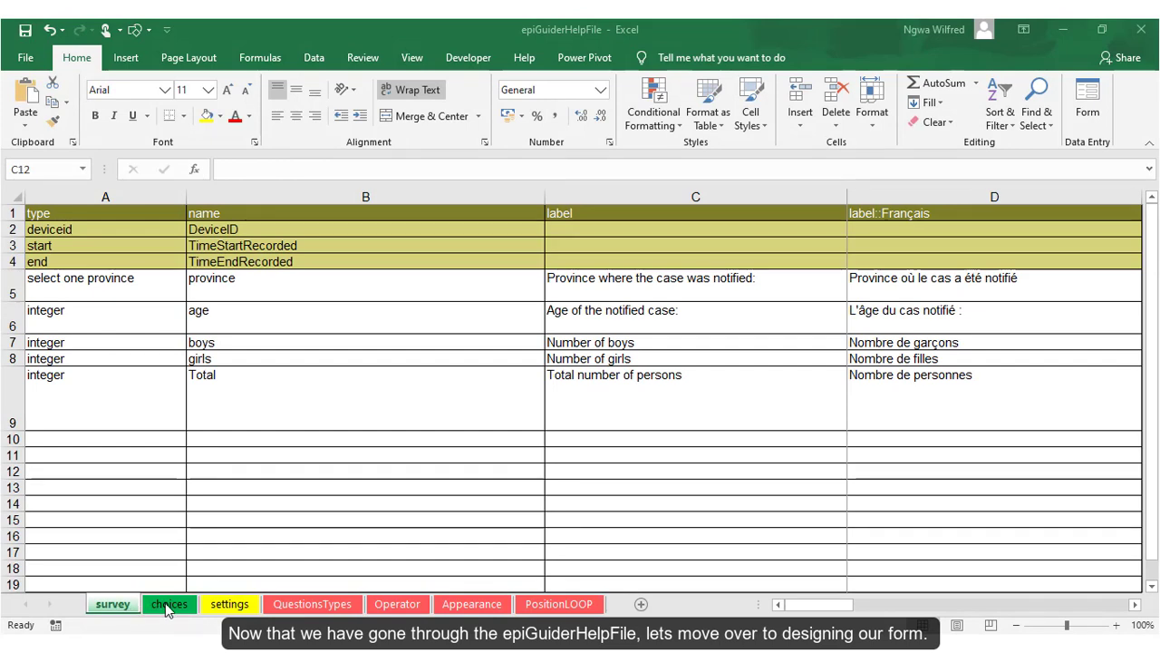
Move through the choices, settings, QuestionsTypes, Operator and Appearance sheets to PositionLOOP
{"action": "left_click", "coordinate": [170, 605]}
{"action": "left_click", "coordinate": [229, 604]}
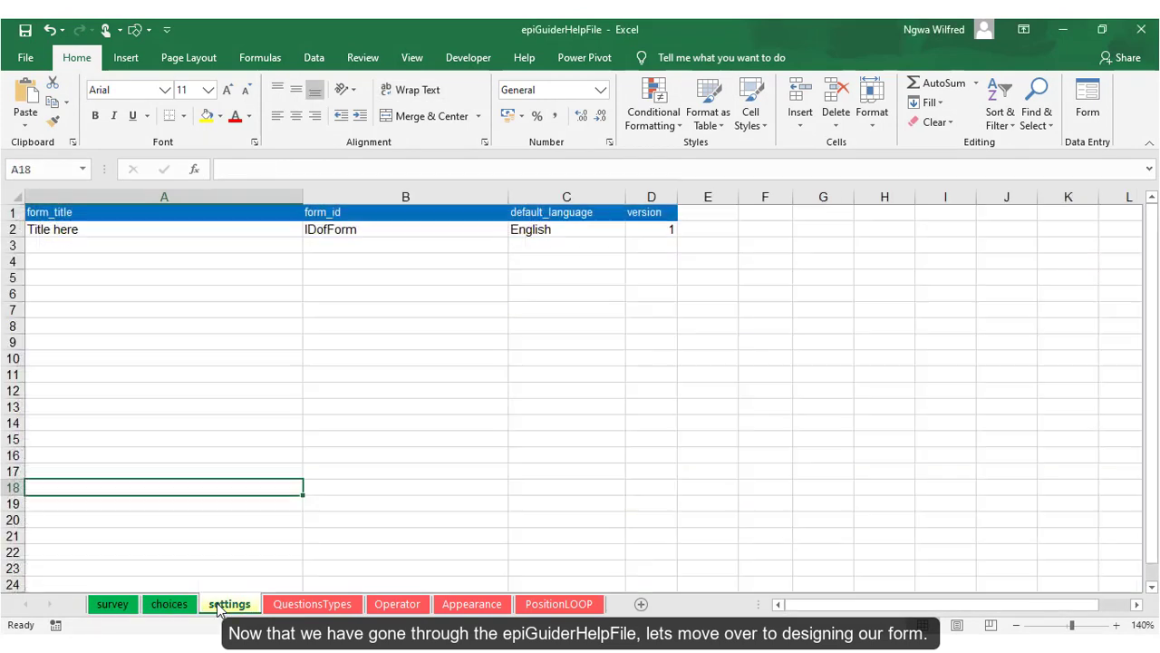
{"action": "left_click", "coordinate": [312, 604]}
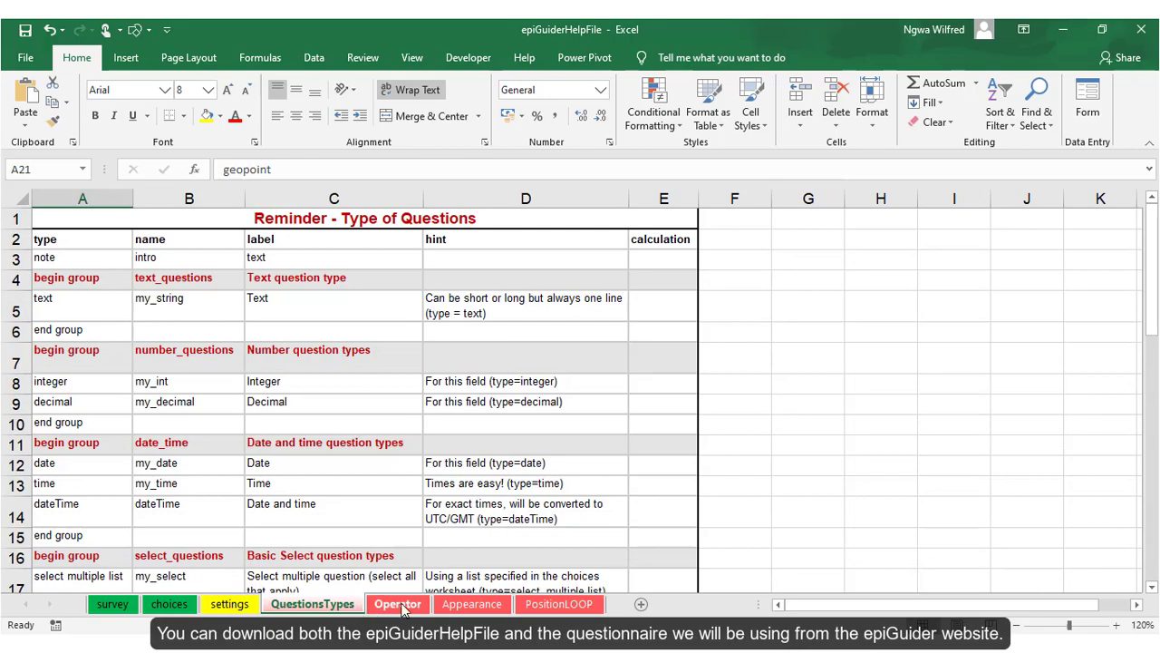
{"action": "left_click", "coordinate": [397, 604]}
{"action": "left_click", "coordinate": [471, 604]}
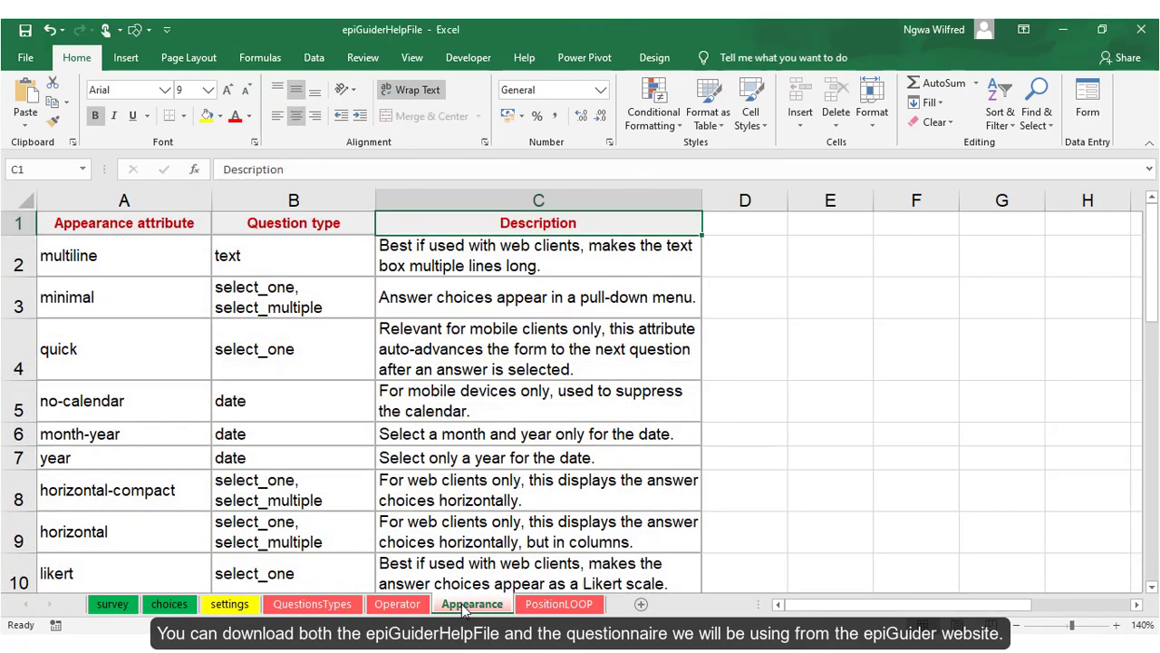
{"action": "left_click", "coordinate": [557, 605]}
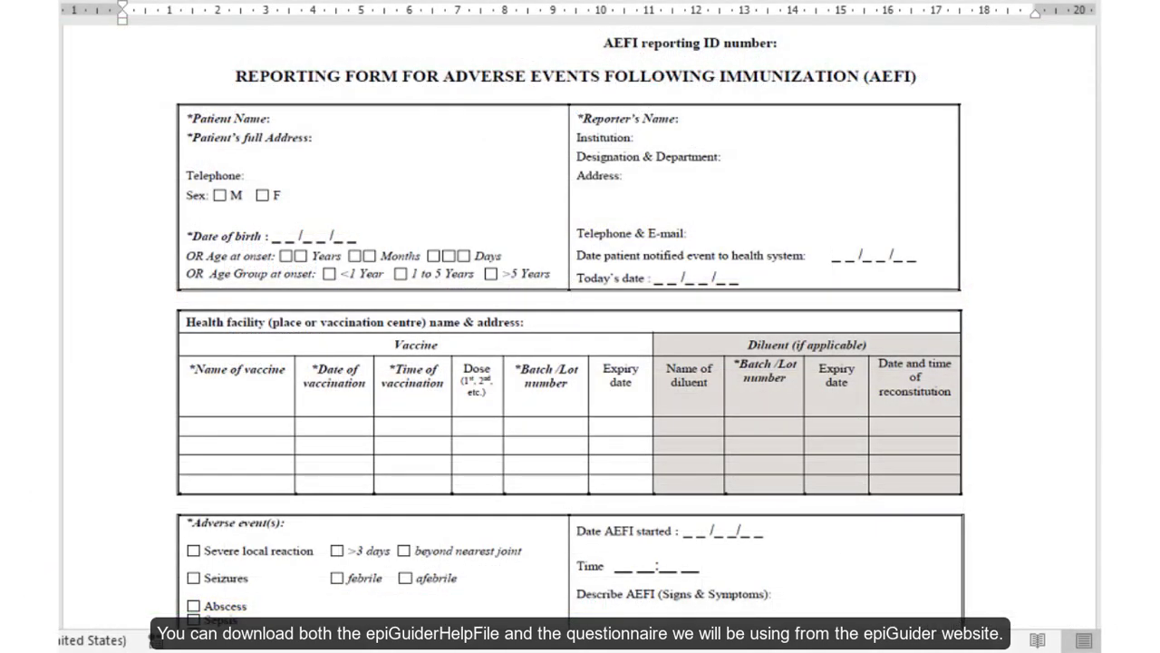
Scroll the scanned AEFI form down to the element description table on page 2
{"action": "scroll", "coordinate": [571, 326], "scroll_direction": "down", "scroll_amount": 3}
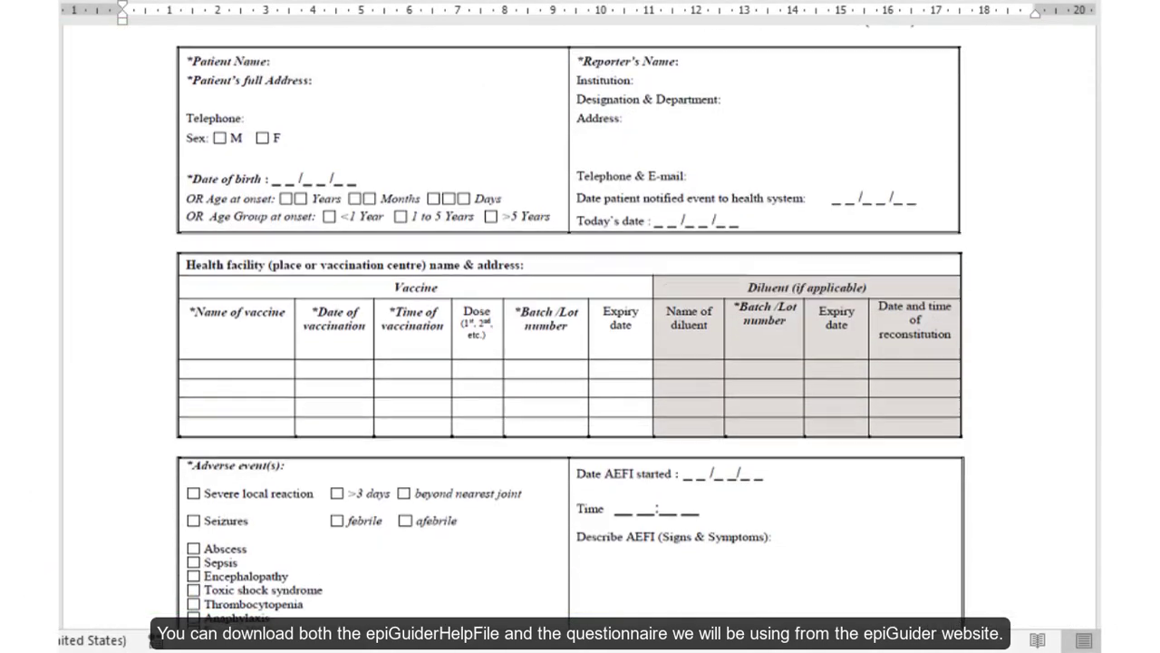
{"action": "scroll", "coordinate": [571, 326], "scroll_direction": "down", "scroll_amount": 7}
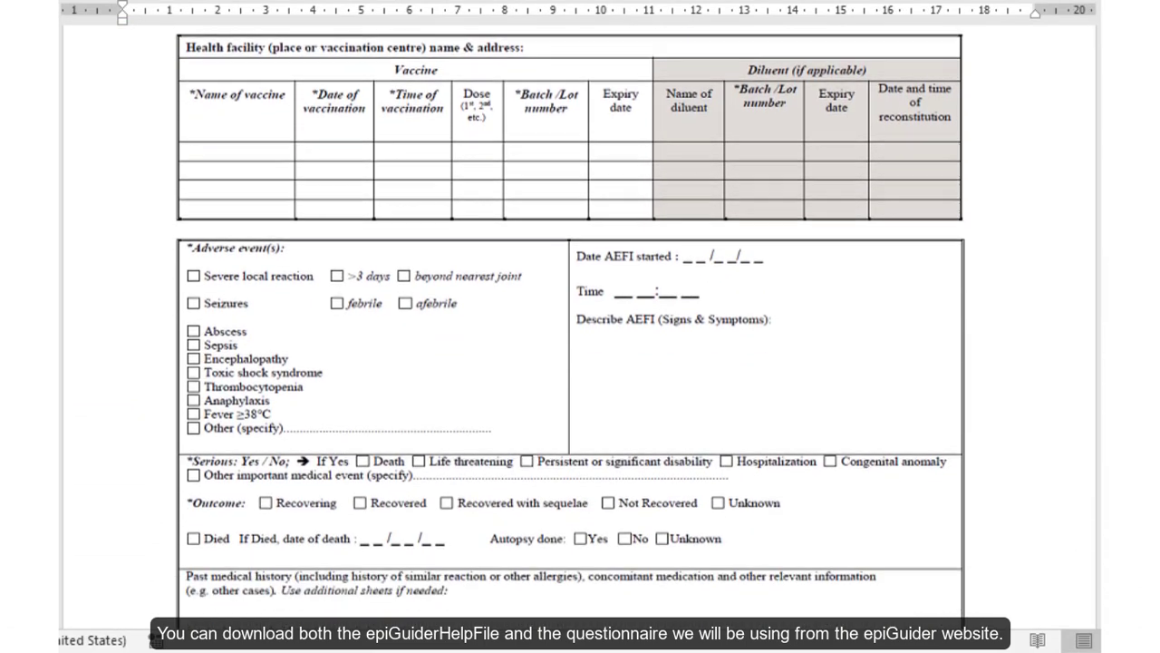
{"action": "scroll", "coordinate": [571, 327], "scroll_direction": "down", "scroll_amount": 9}
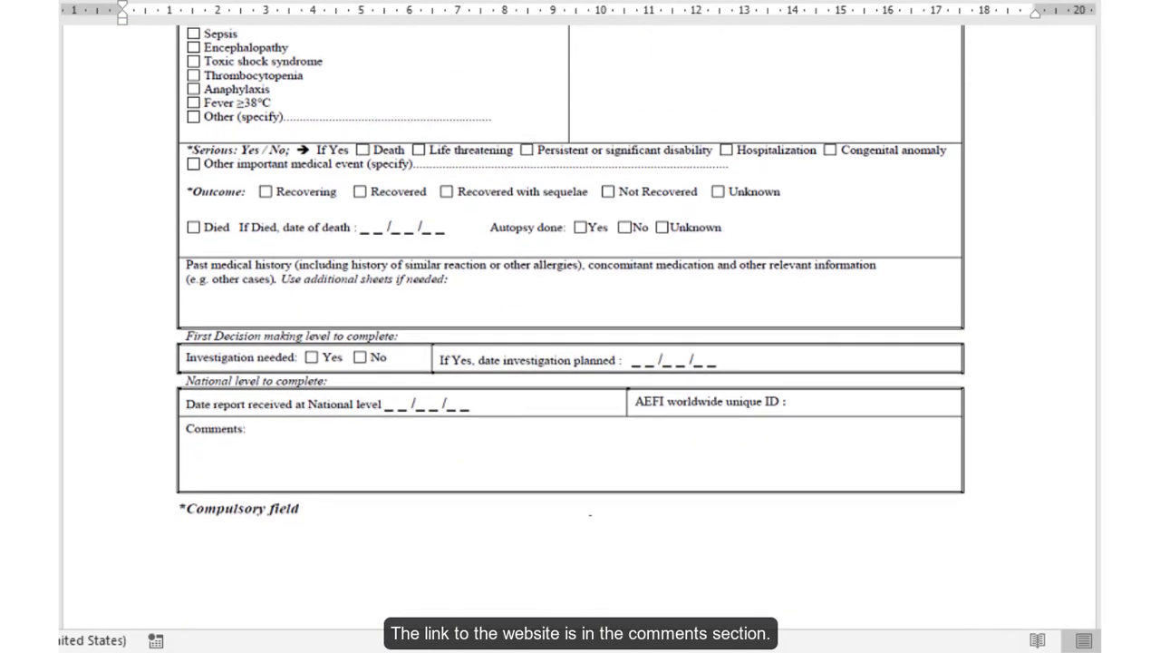
{"action": "scroll", "coordinate": [580, 326], "scroll_direction": "down", "scroll_amount": 1}
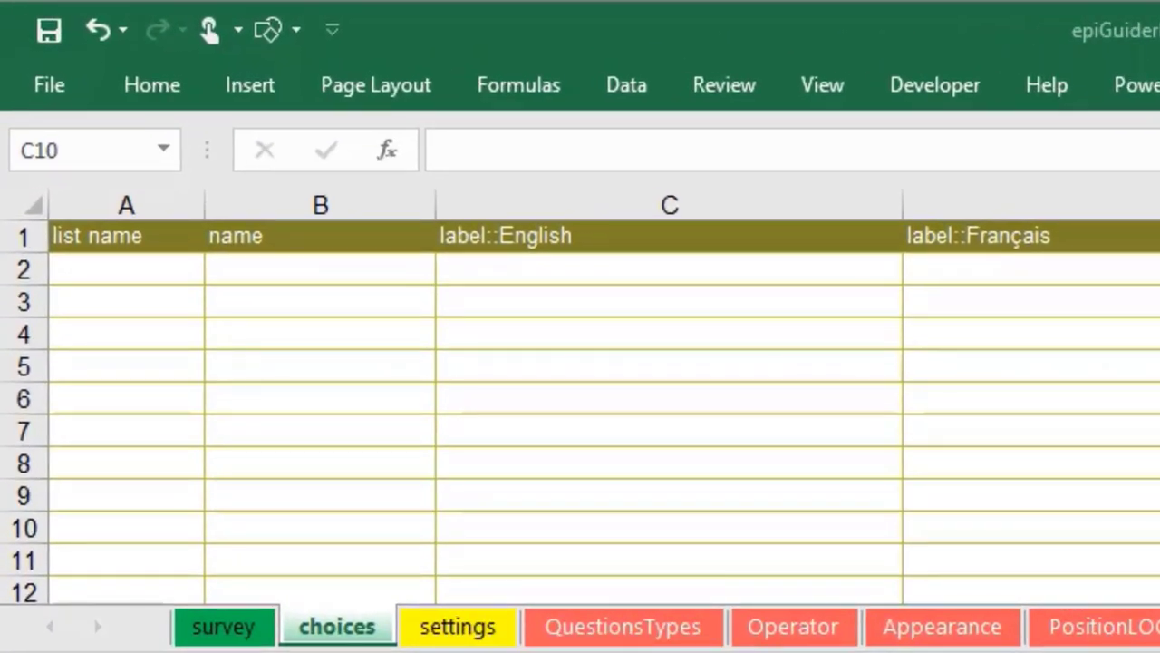
Replace 'Title here' in settings A2 with the AEFI form title and autofit column A
{"action": "left_click", "coordinate": [475, 632]}
{"action": "left_click", "coordinate": [155, 266]}
{"action": "double_click", "coordinate": [164, 271]}
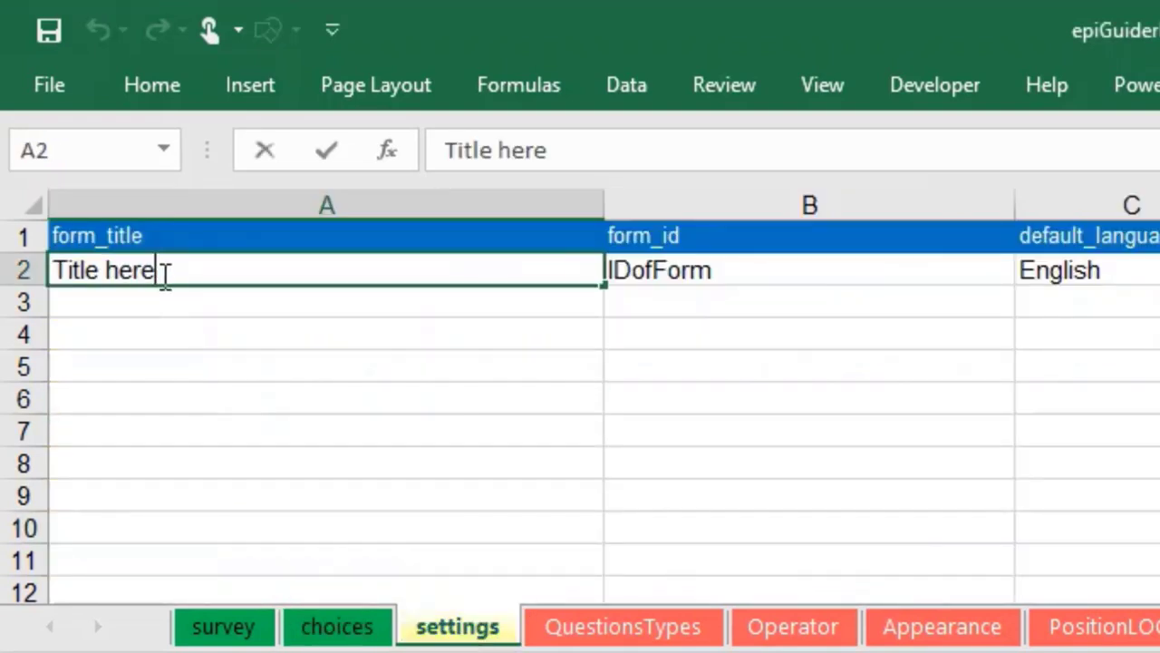
{"action": "left_click_drag", "start_coordinate": [163, 272], "coordinate": [27, 273]}
{"action": "key", "text": "Escape"}
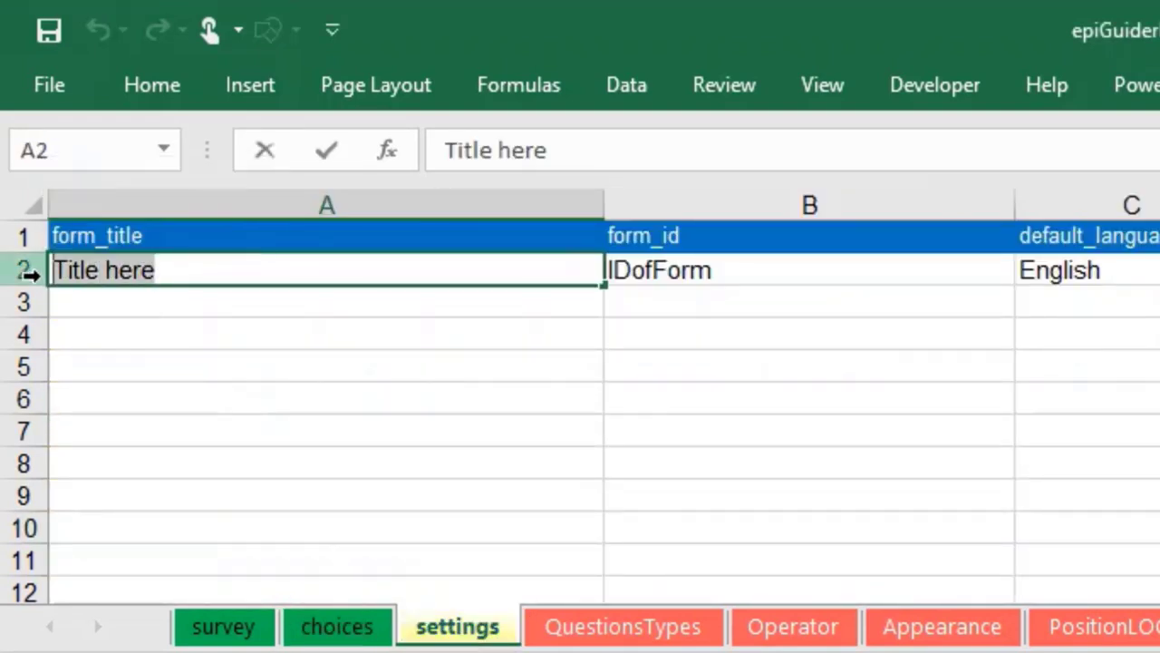
{"action": "type", "text": "REPORTING FORM FOR ADVERSE EVENTS FOLLOWING IMMUNISATION (AEFI)"}
{"action": "left_click", "coordinate": [309, 434]}
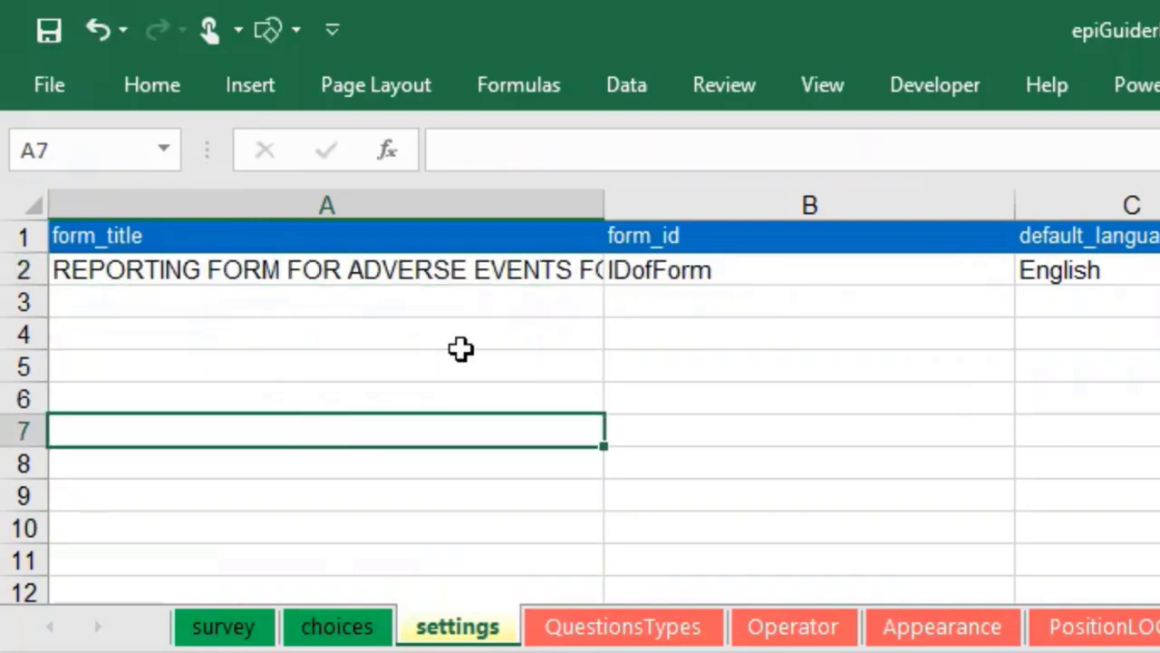
{"action": "double_click", "coordinate": [604, 208]}
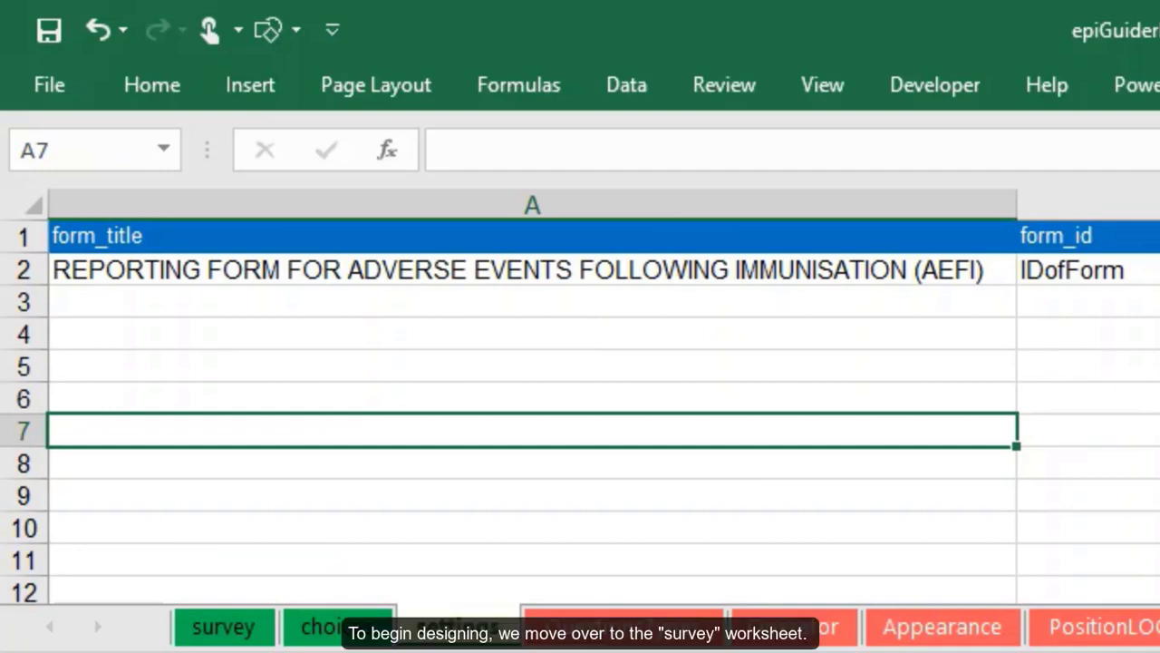
Go to the survey sheet holding the default deviceid, start and end rows
{"action": "left_click", "coordinate": [224, 626]}
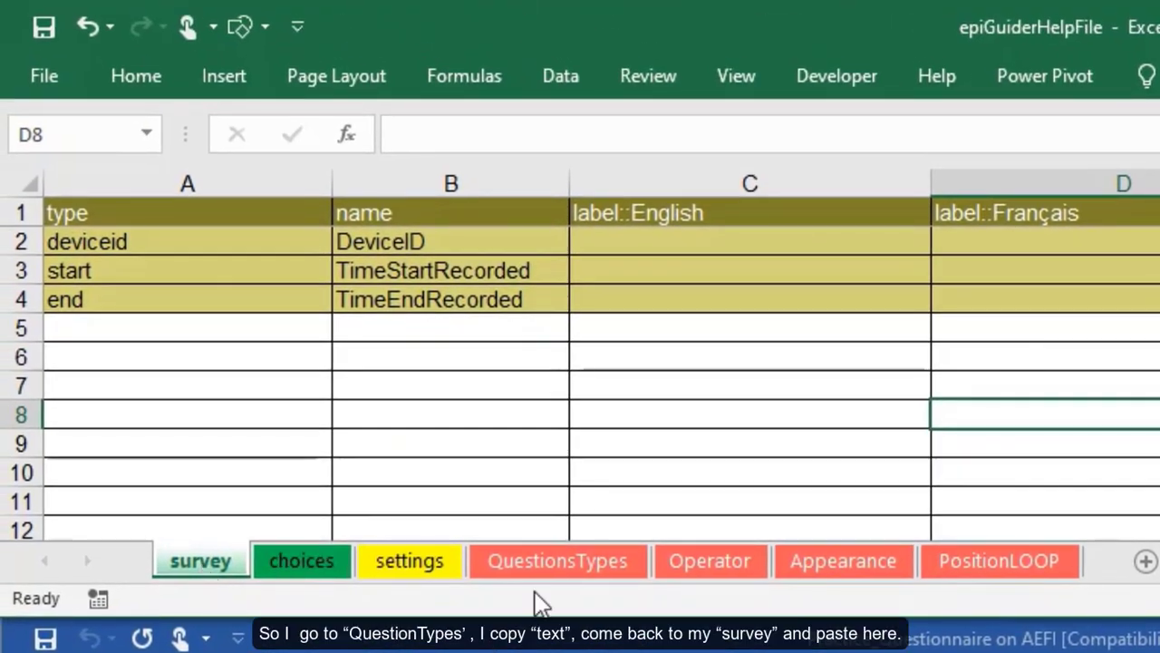
Set survey row 5 to type 'text' copied from QuestionsTypes, named 'repnum' in B5
{"action": "left_click", "coordinate": [546, 569]}
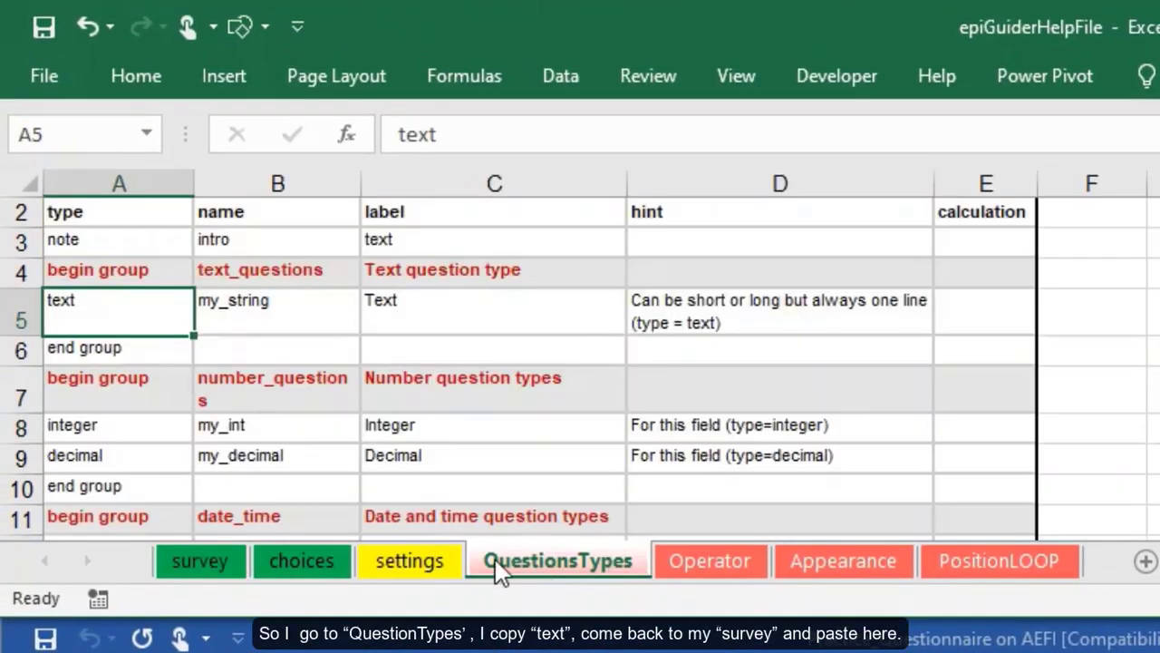
{"action": "right_click", "coordinate": [79, 307]}
{"action": "left_click", "coordinate": [161, 362]}
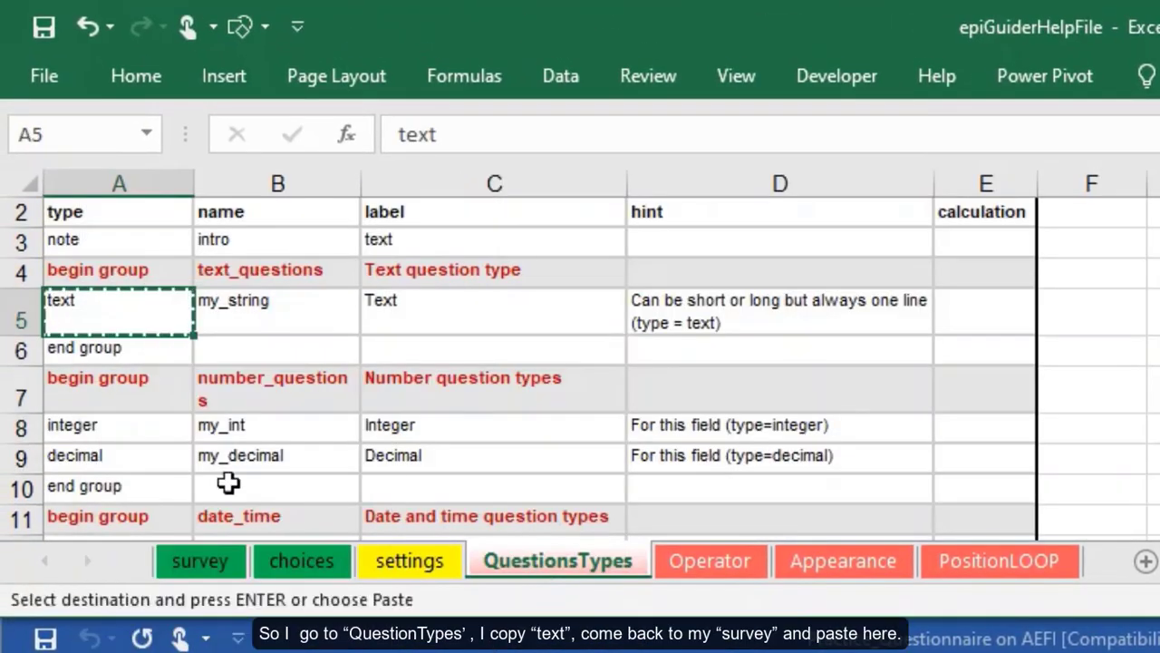
{"action": "left_click", "coordinate": [205, 561]}
{"action": "left_click", "coordinate": [109, 330]}
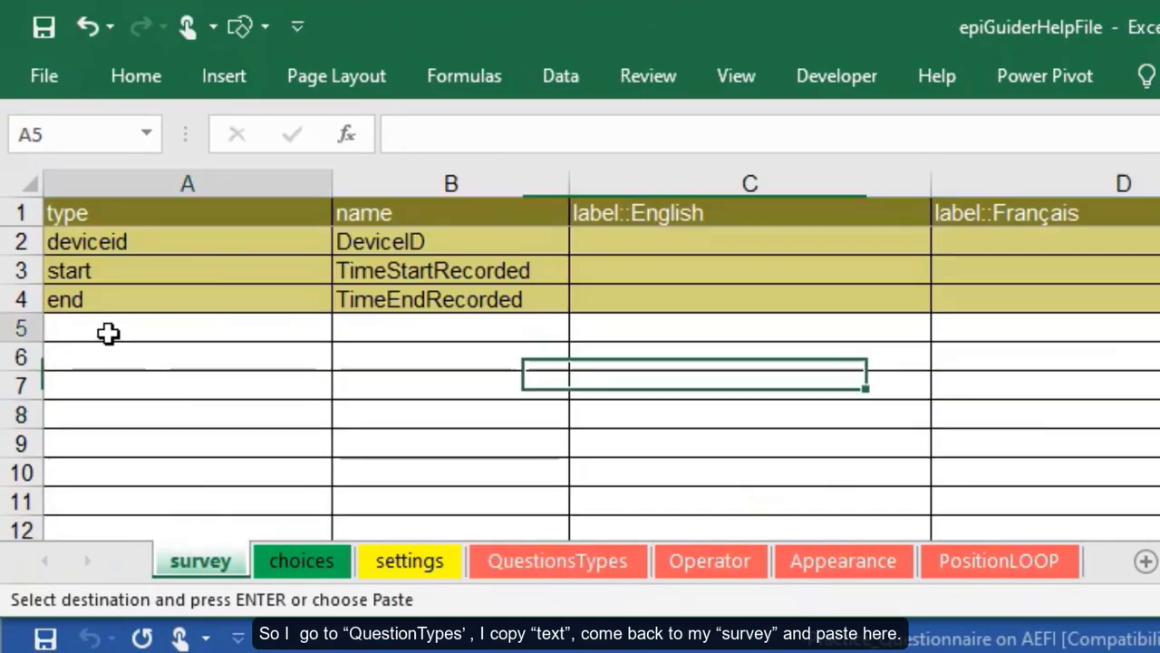
{"action": "right_click", "coordinate": [109, 331]}
{"action": "left_click", "coordinate": [225, 477]}
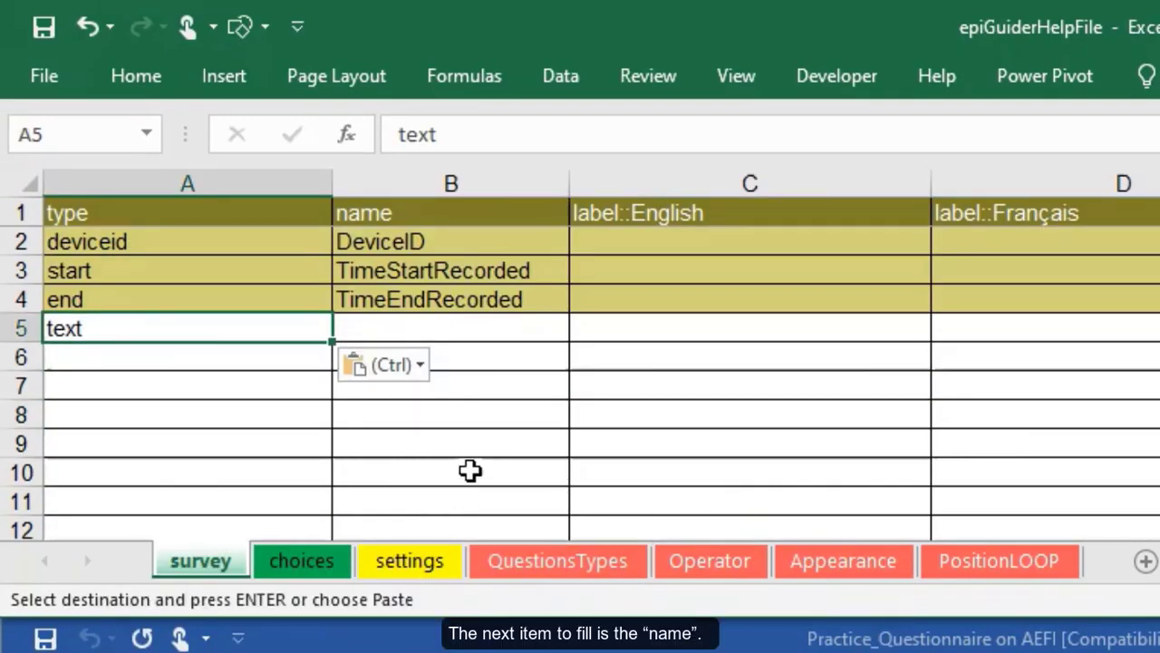
{"action": "left_click", "coordinate": [398, 324]}
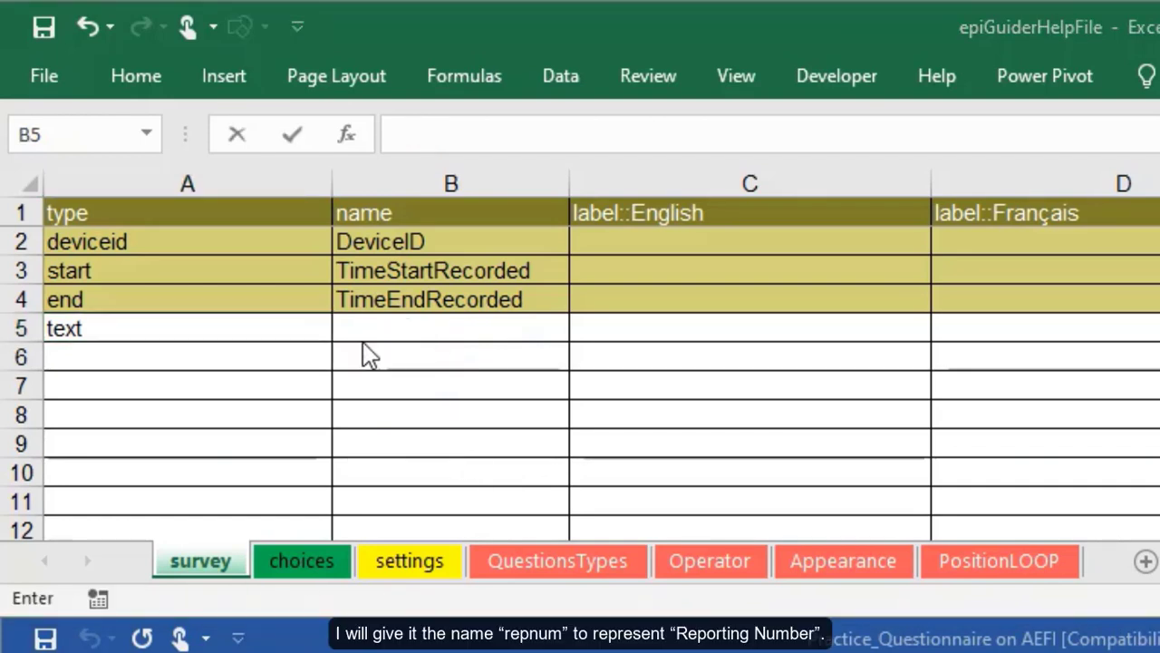
{"action": "right_click", "coordinate": [356, 326]}
{"action": "left_click", "coordinate": [434, 454]}
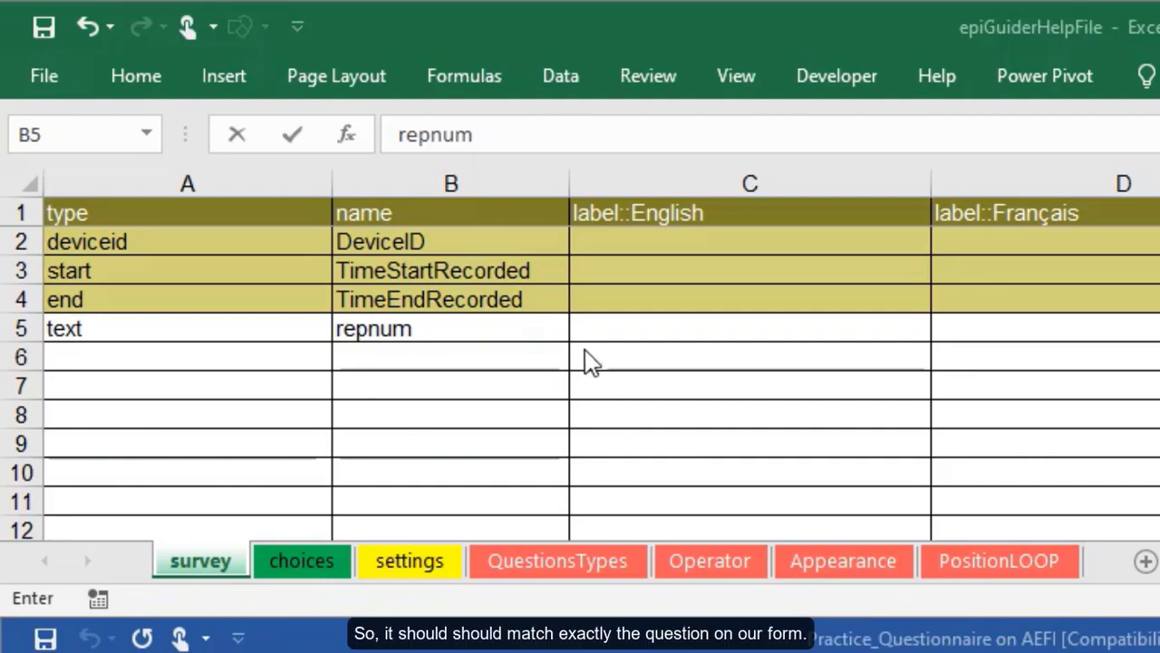
Paste the labels 'AEFI reporting ID number' in C5 and 'Numéro d'identification' in D5
{"action": "left_click", "coordinate": [588, 326]}
{"action": "key", "text": "ctrl+v"}
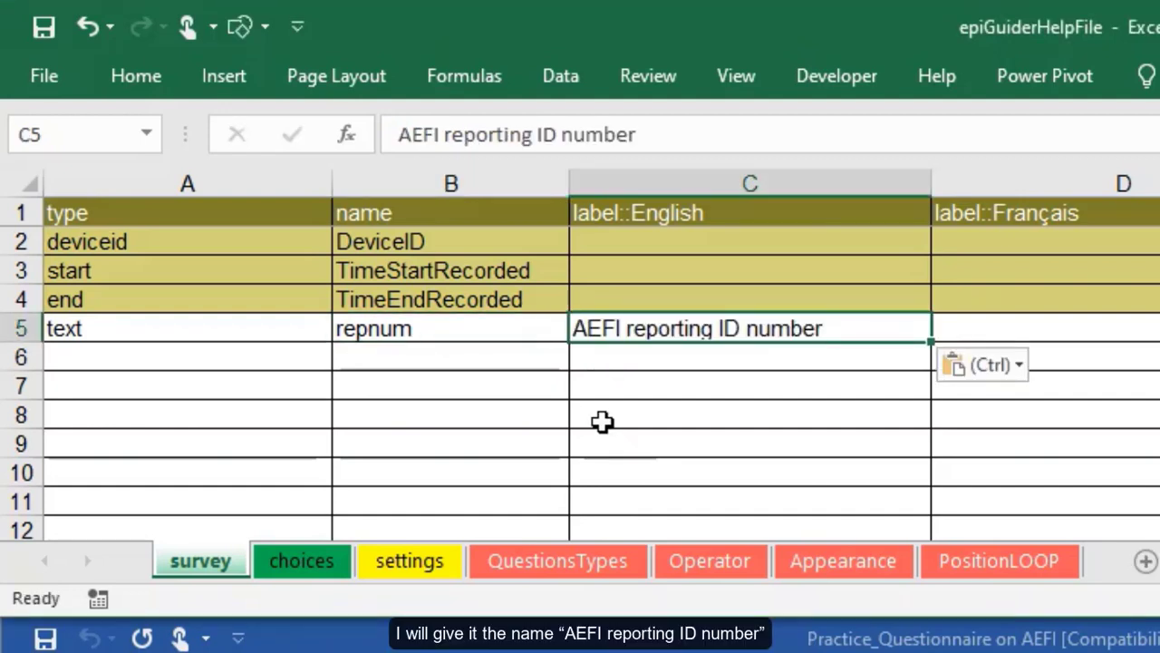
{"action": "left_click", "coordinate": [953, 328]}
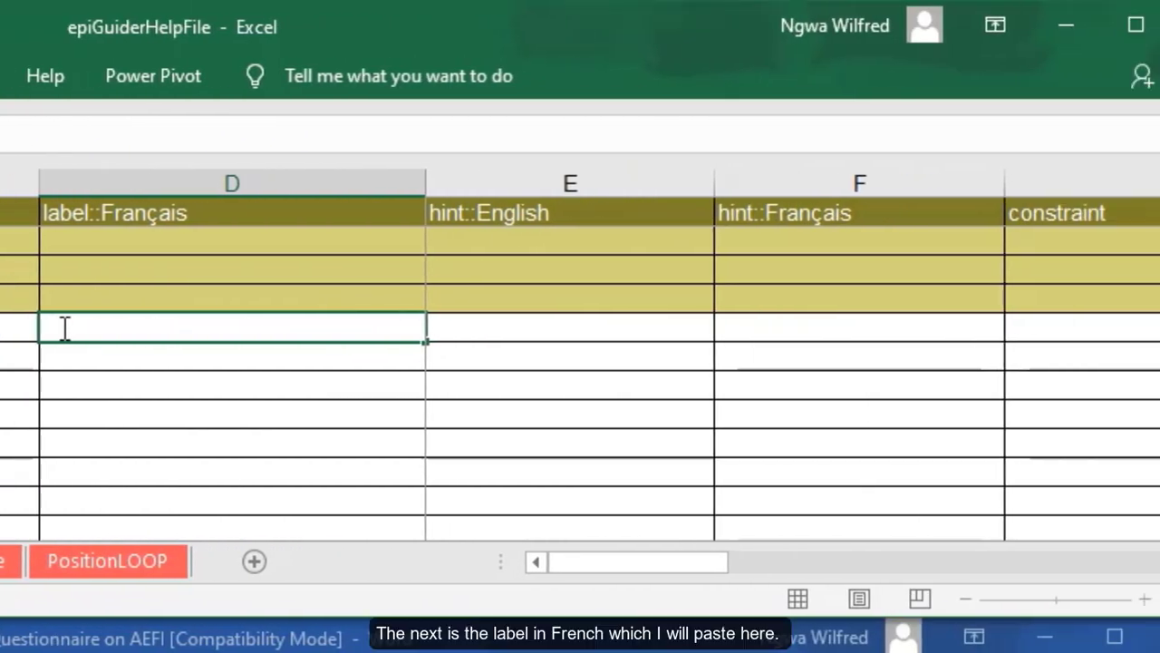
{"action": "right_click", "coordinate": [55, 336]}
{"action": "left_click", "coordinate": [121, 460]}
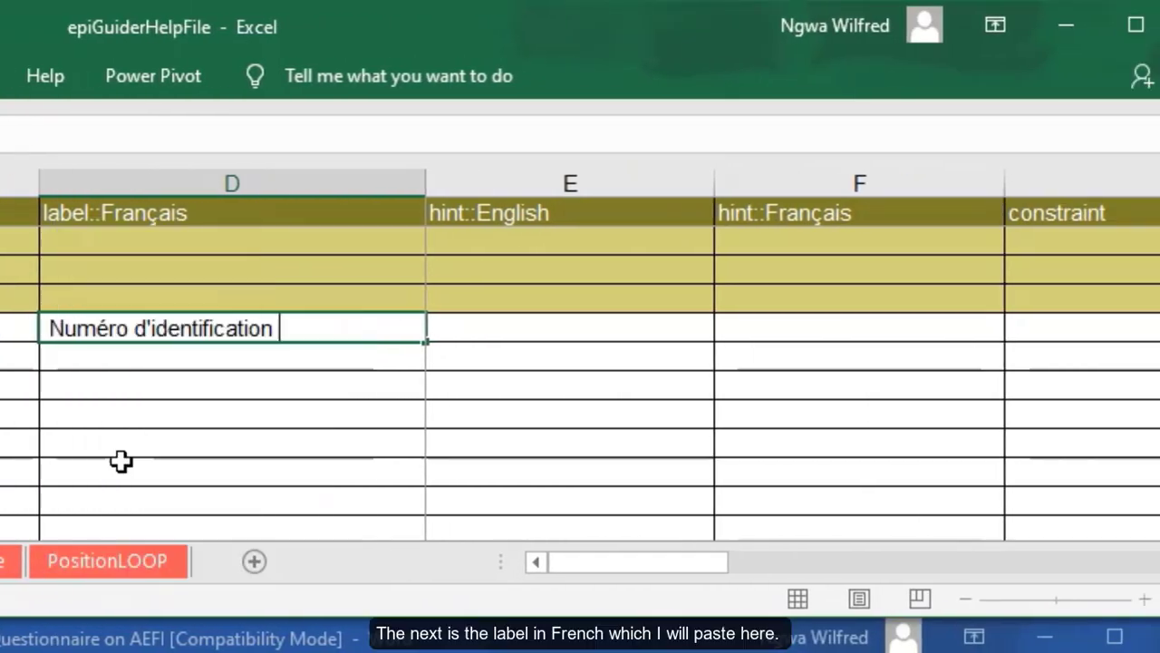
{"action": "left_click", "coordinate": [127, 392]}
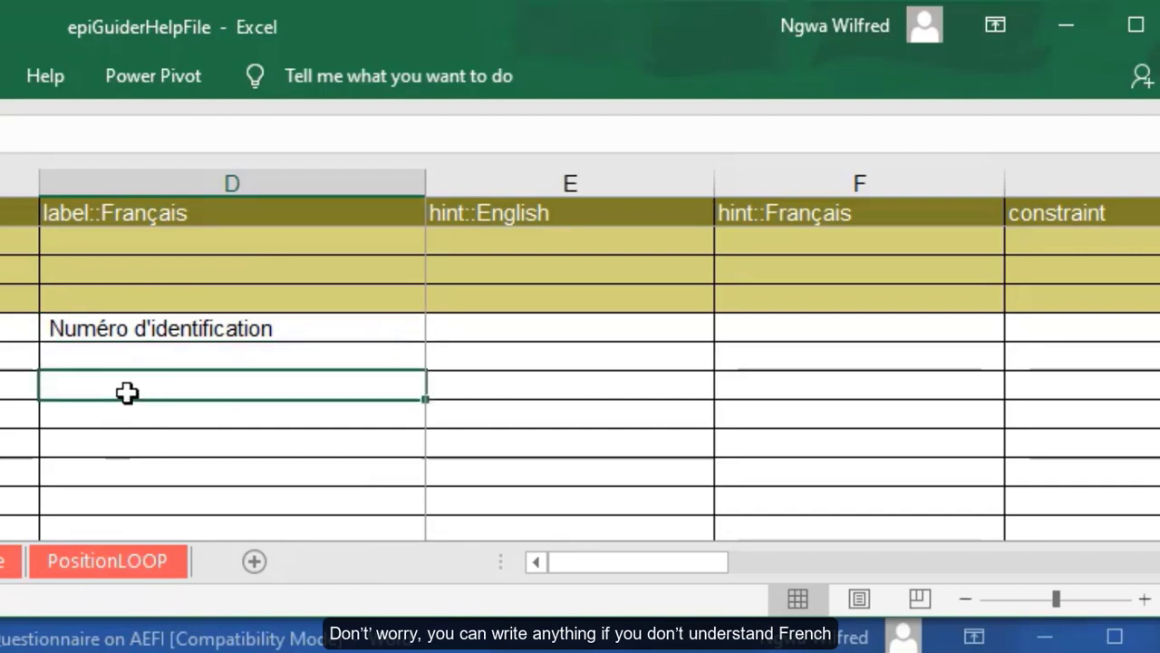
Paste the English hint into E5 and the French hint into F5
{"action": "key", "text": "Up"}
{"action": "key", "text": "Up"}
{"action": "key", "text": "Right"}
{"action": "double_click", "coordinate": [445, 329]}
{"action": "right_click", "coordinate": [447, 329]}
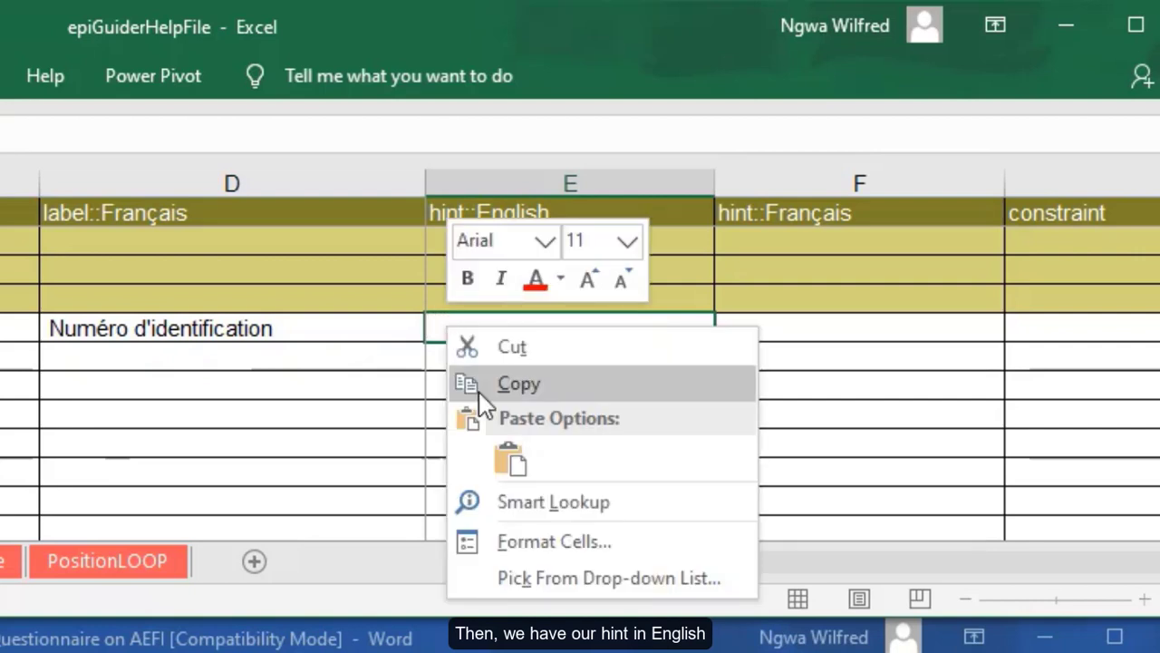
{"action": "left_click", "coordinate": [507, 458]}
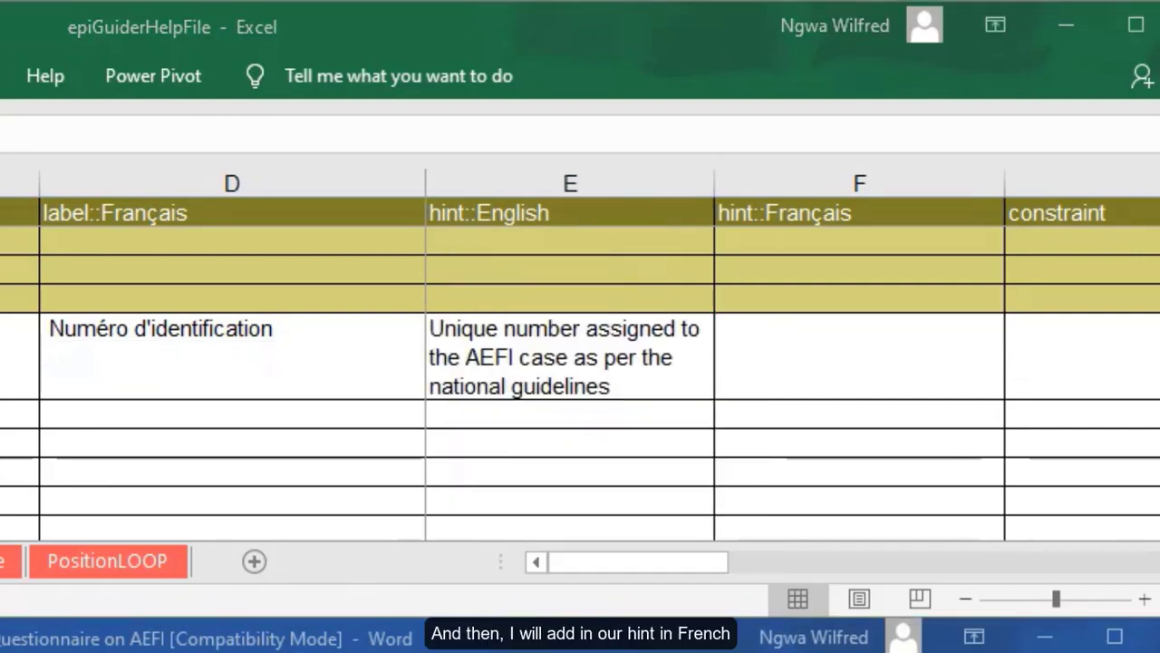
{"action": "double_click", "coordinate": [758, 354]}
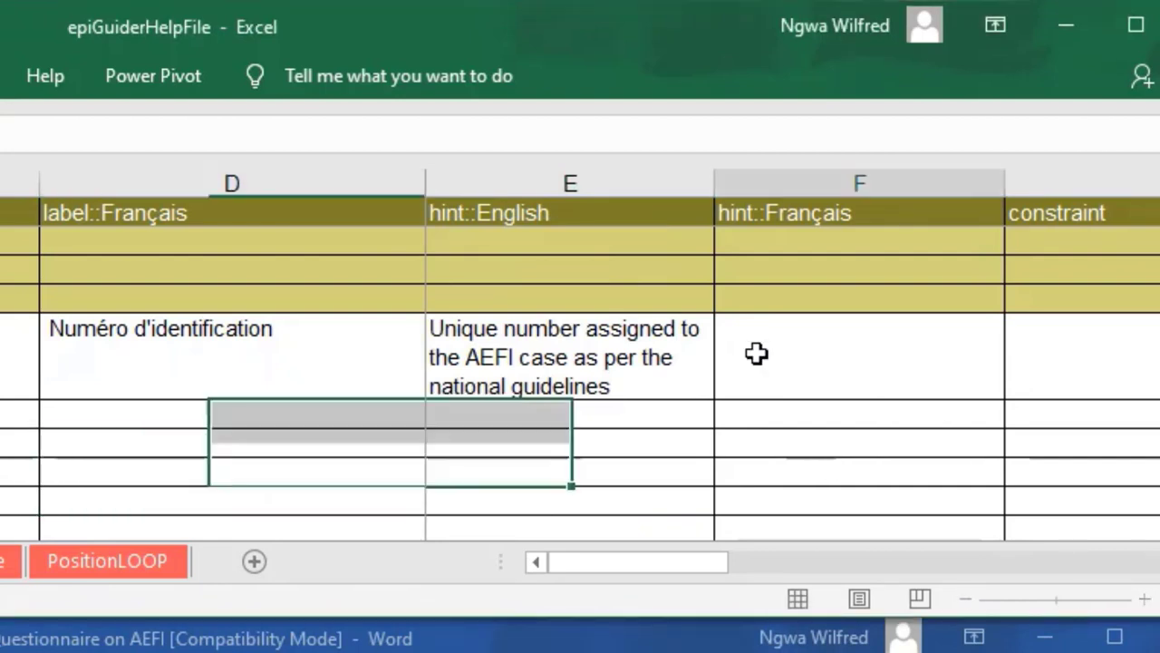
{"action": "right_click", "coordinate": [759, 353]}
{"action": "left_click", "coordinate": [824, 497]}
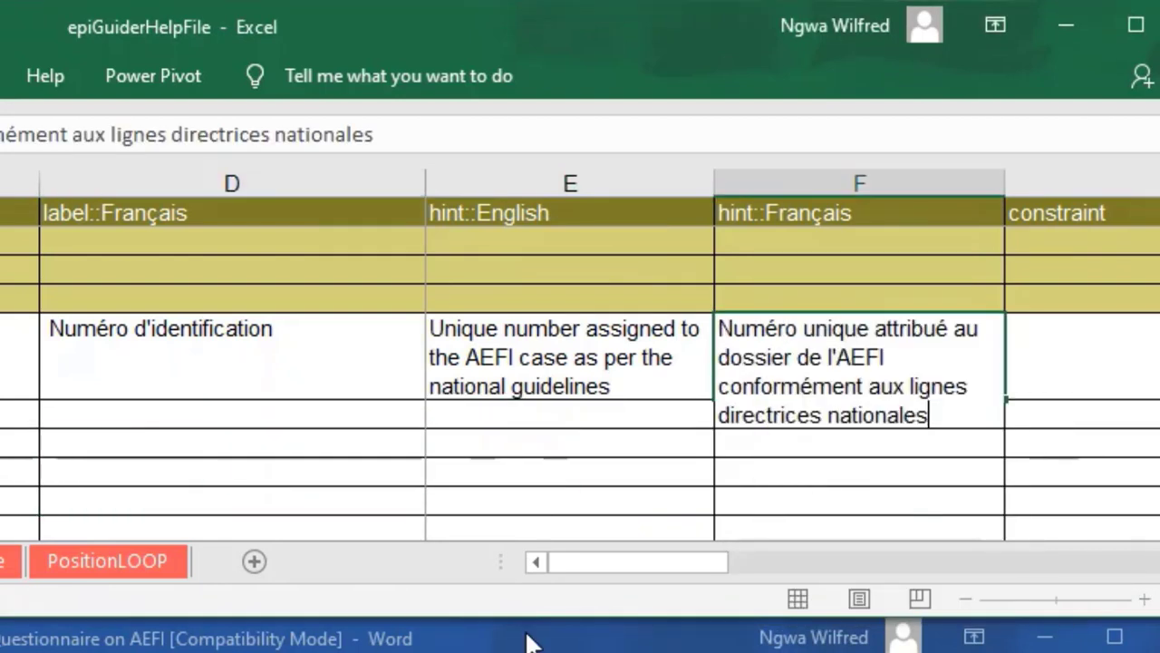
Commit the French hint and save the epiGuiderHelpFile workbook
{"action": "left_click", "coordinate": [549, 434]}
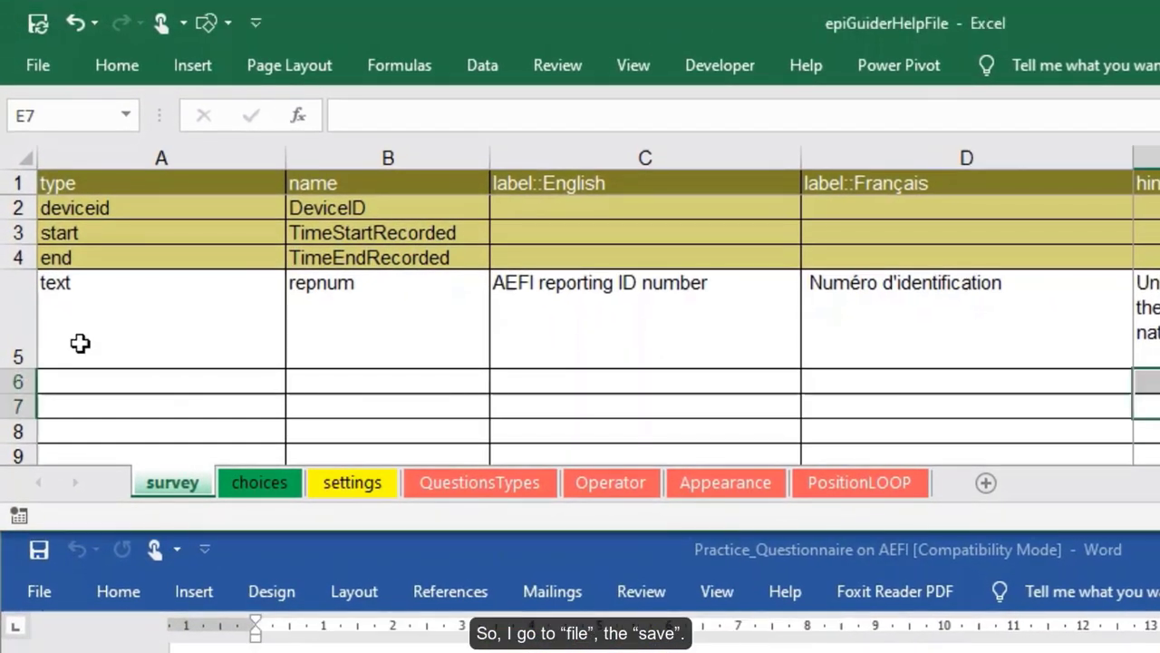
{"action": "left_click", "coordinate": [43, 68]}
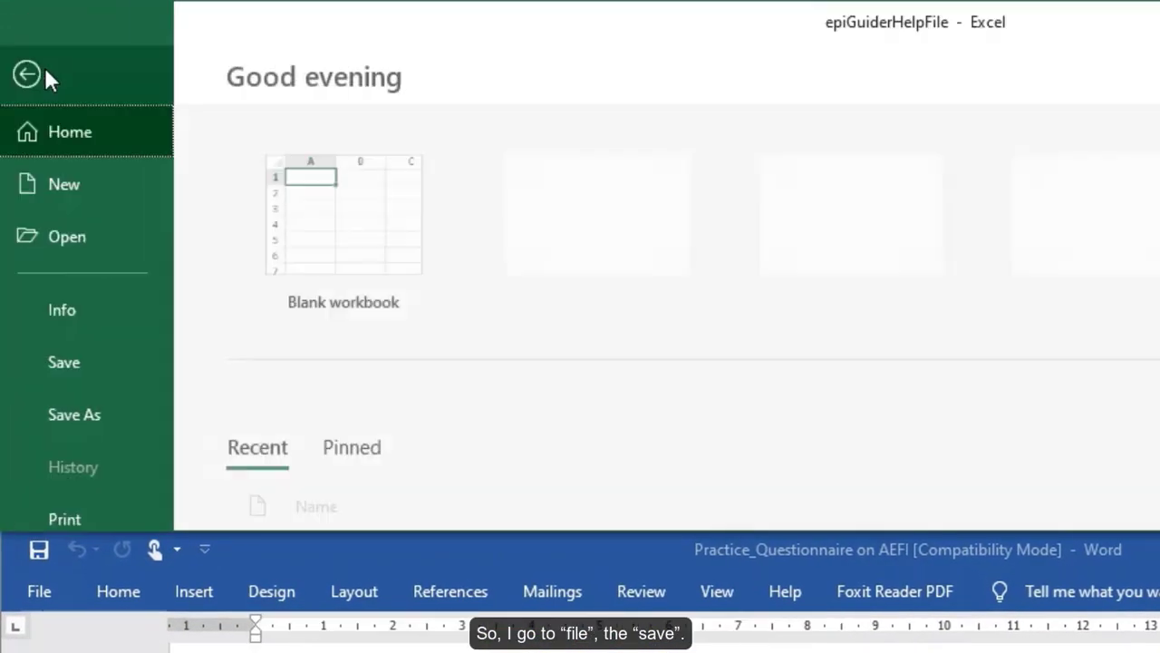
{"action": "left_click", "coordinate": [94, 359]}
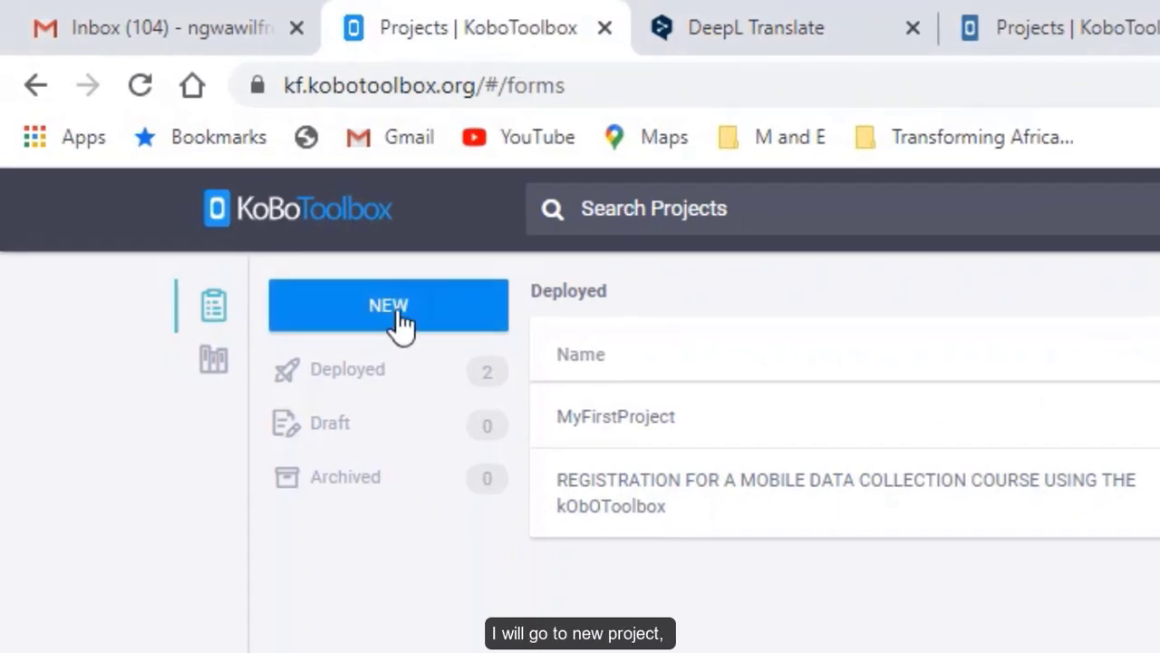
Start a new KoBoToolbox project from an XLSForm, choosing epiGuiderHelpFile.xlsx on the Desktop
{"action": "left_click", "coordinate": [234, 184]}
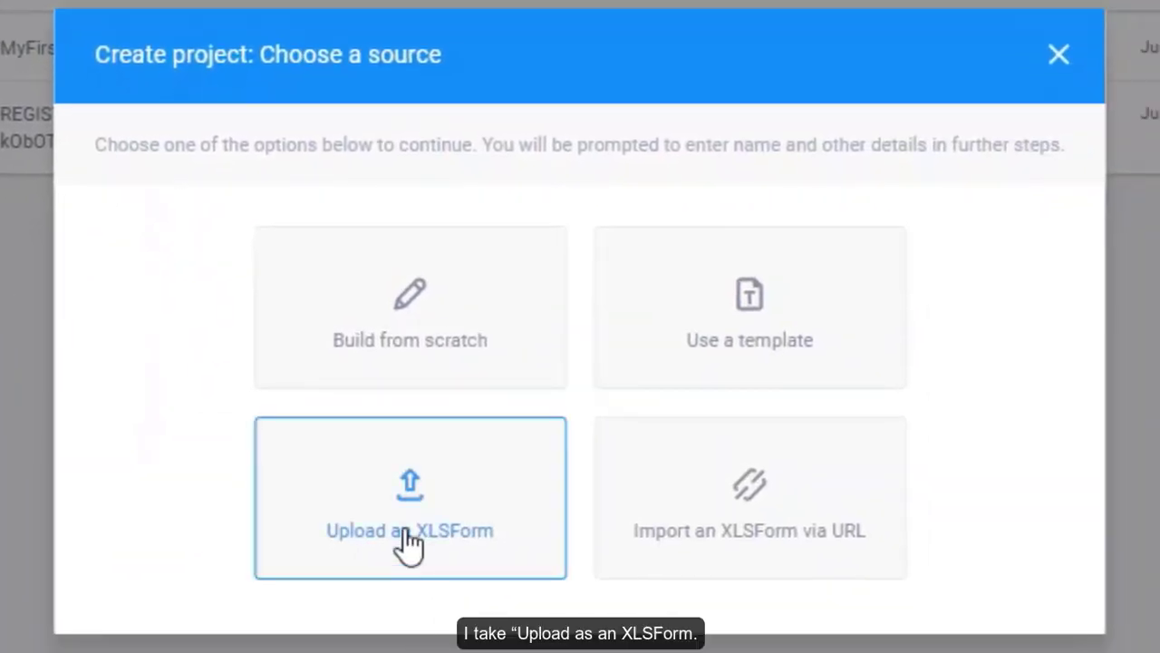
{"action": "left_click", "coordinate": [399, 553]}
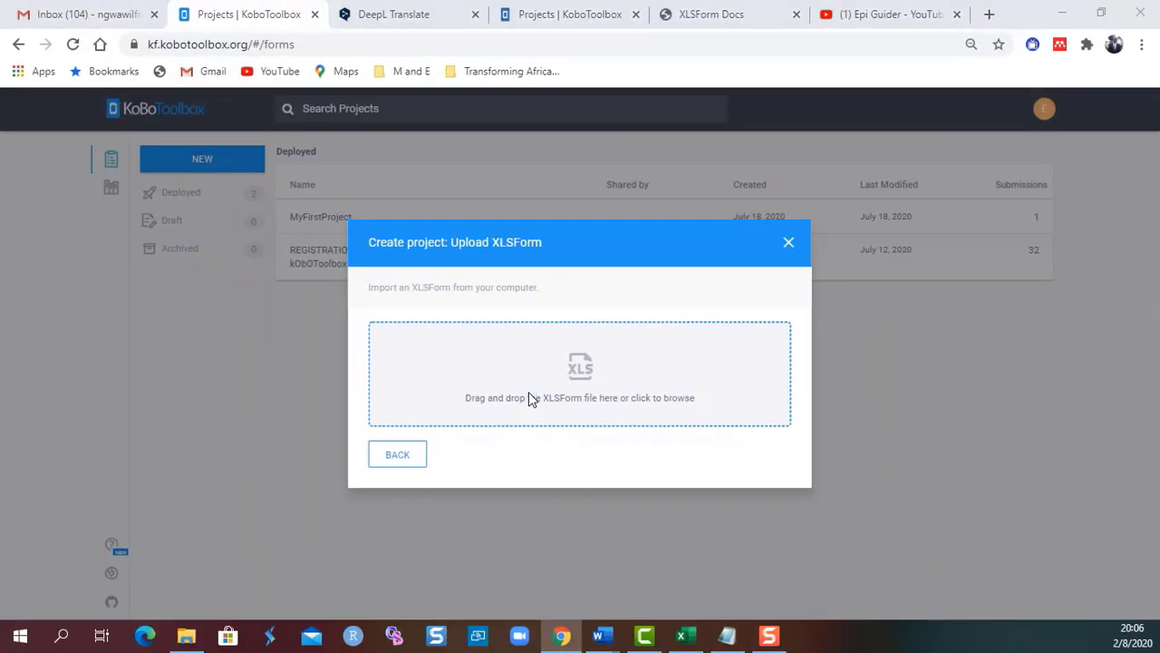
{"action": "left_click", "coordinate": [528, 394]}
{"action": "left_click_drag", "start_coordinate": [130, 232], "coordinate": [128, 109]}
{"action": "left_click", "coordinate": [69, 134]}
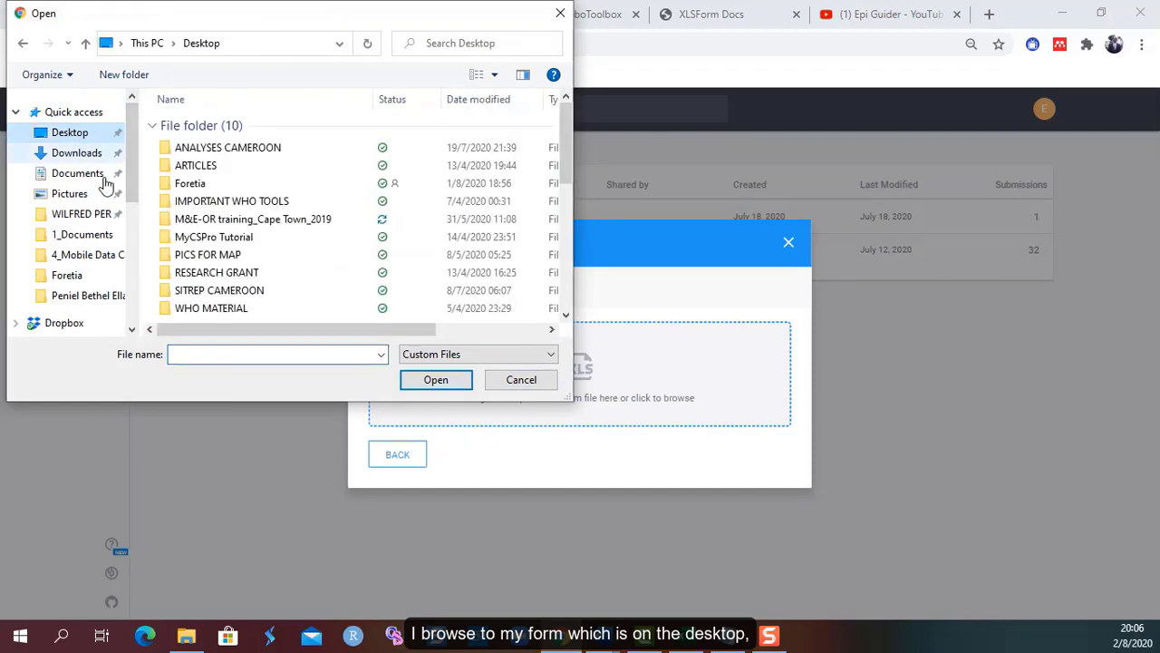
{"action": "type", "text": "e"}
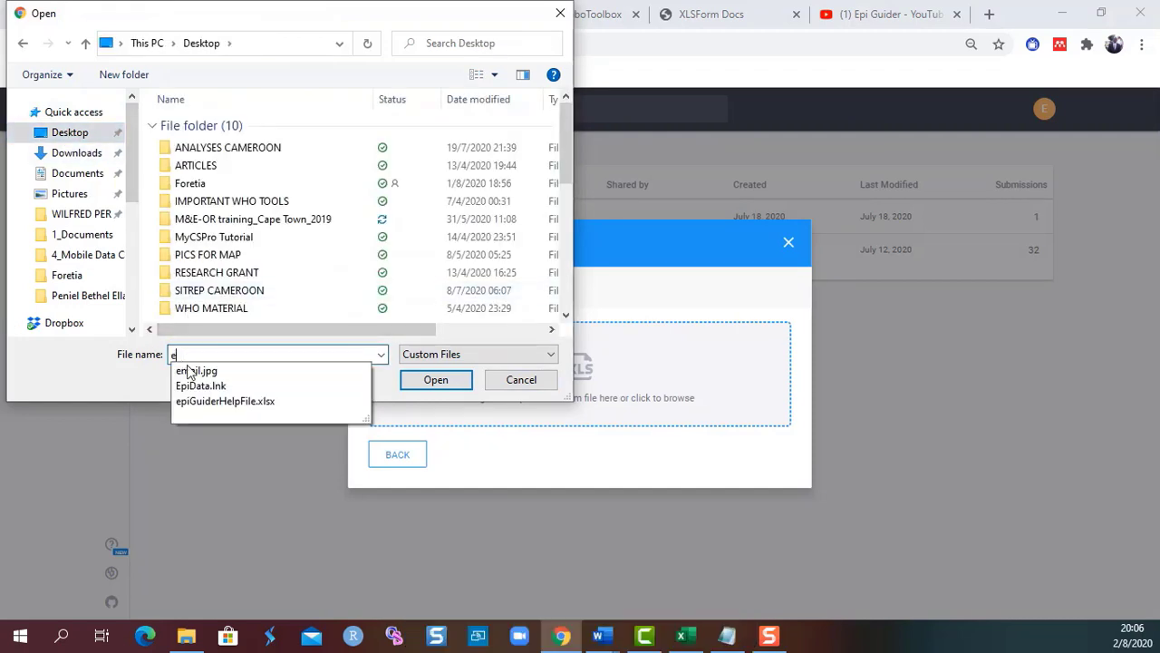
{"action": "left_click", "coordinate": [209, 404]}
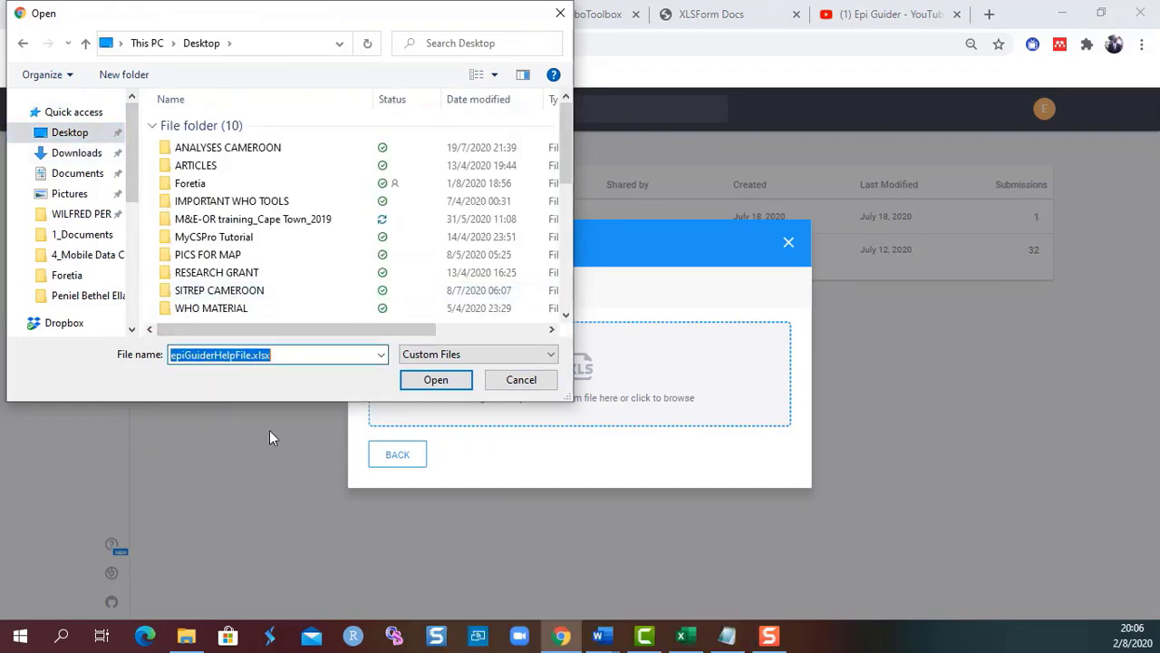
Upload the form and create the project 'REPORTING FORM FOR ADVERSE EVENTS FOLLOWING IMMUNISATION (AEFI)'
{"action": "left_click", "coordinate": [438, 380]}
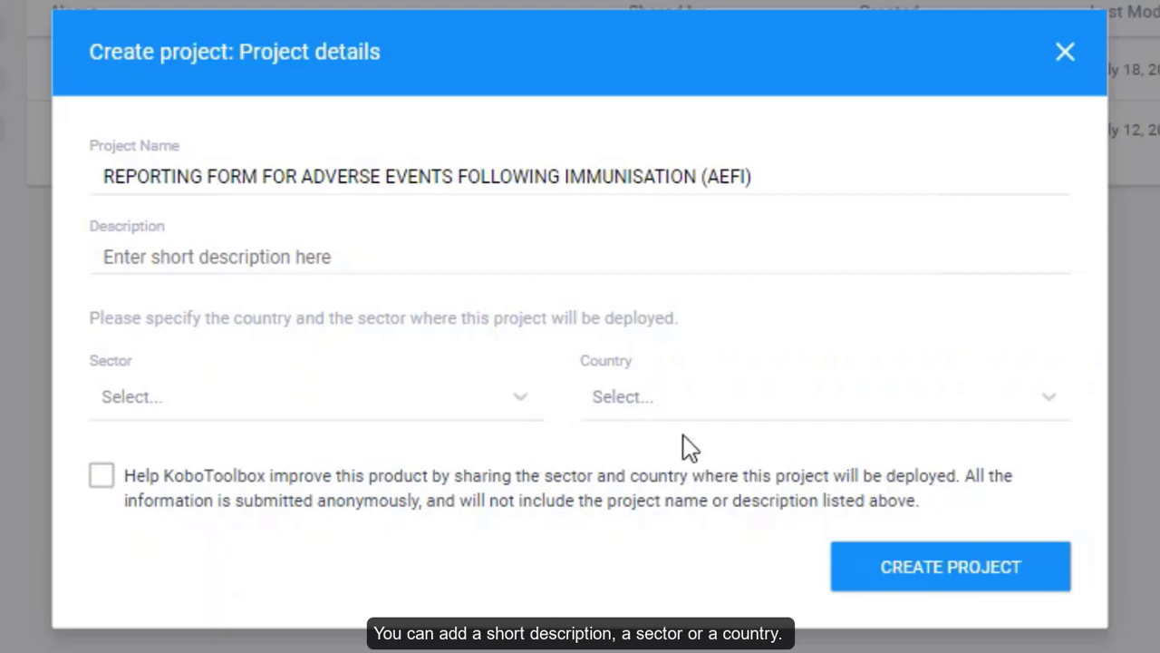
{"action": "left_click", "coordinate": [949, 589]}
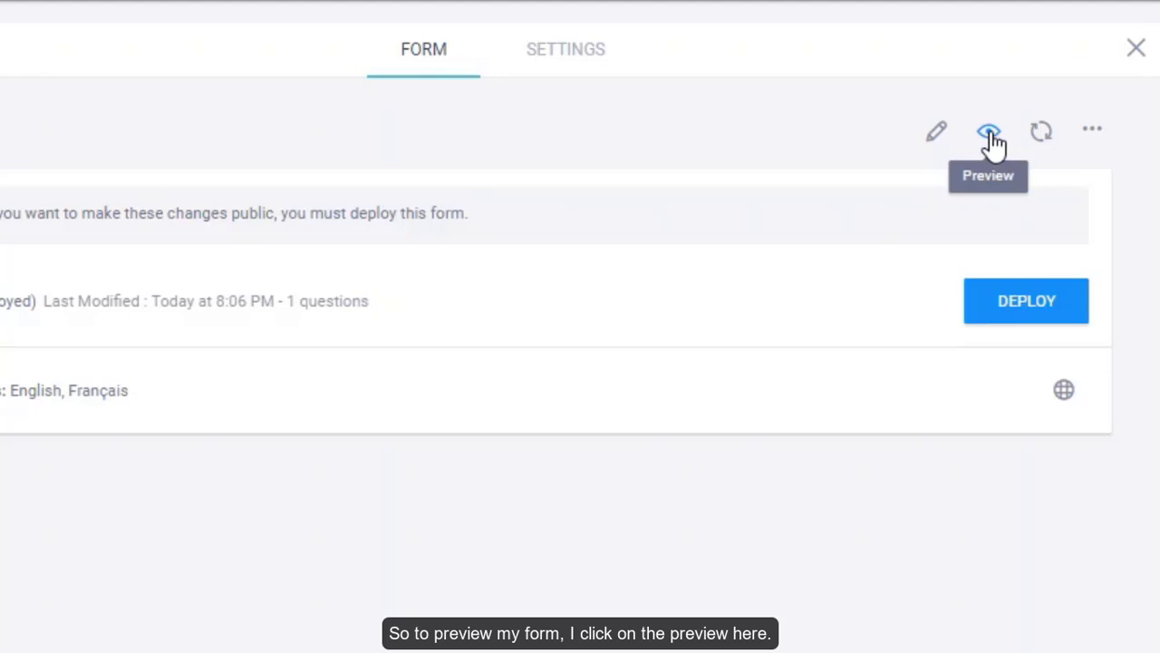
Preview the AEFI form in KoBoToolbox and switch its display language to Français
{"action": "left_click", "coordinate": [990, 134]}
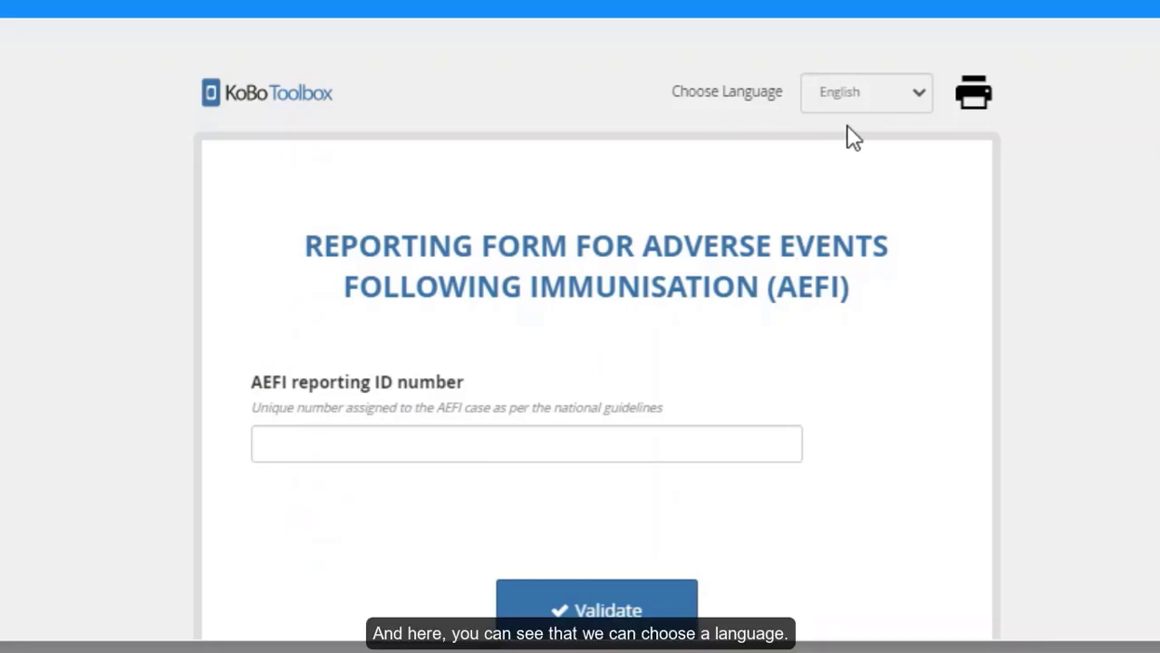
{"action": "left_click", "coordinate": [915, 96]}
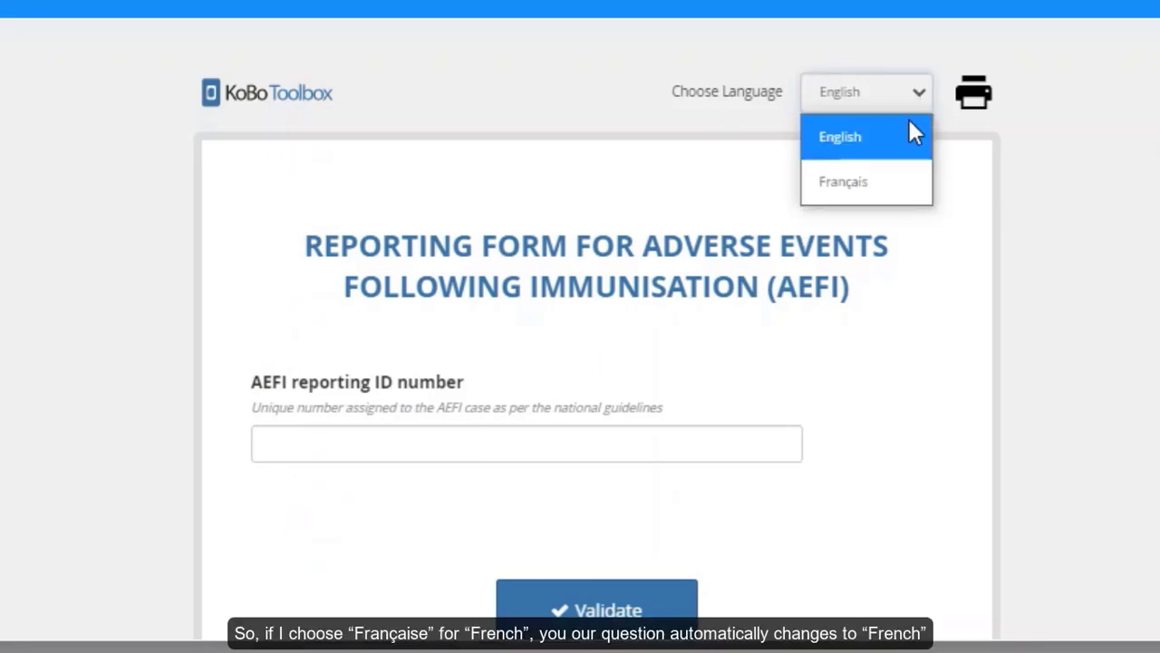
{"action": "left_click", "coordinate": [850, 187]}
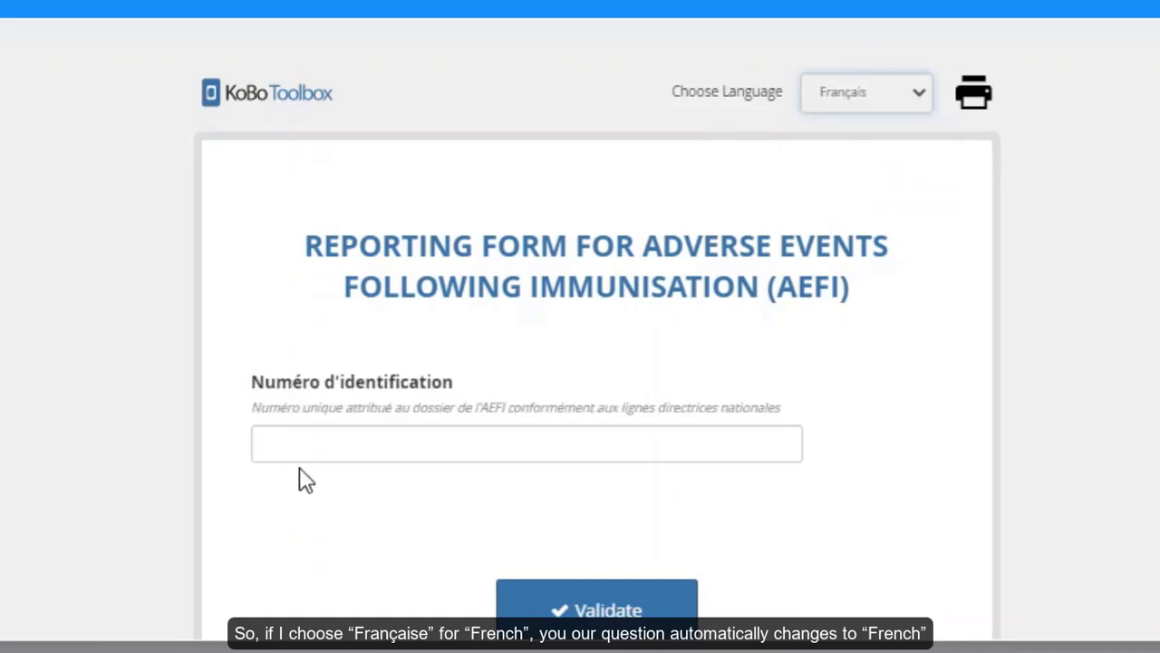